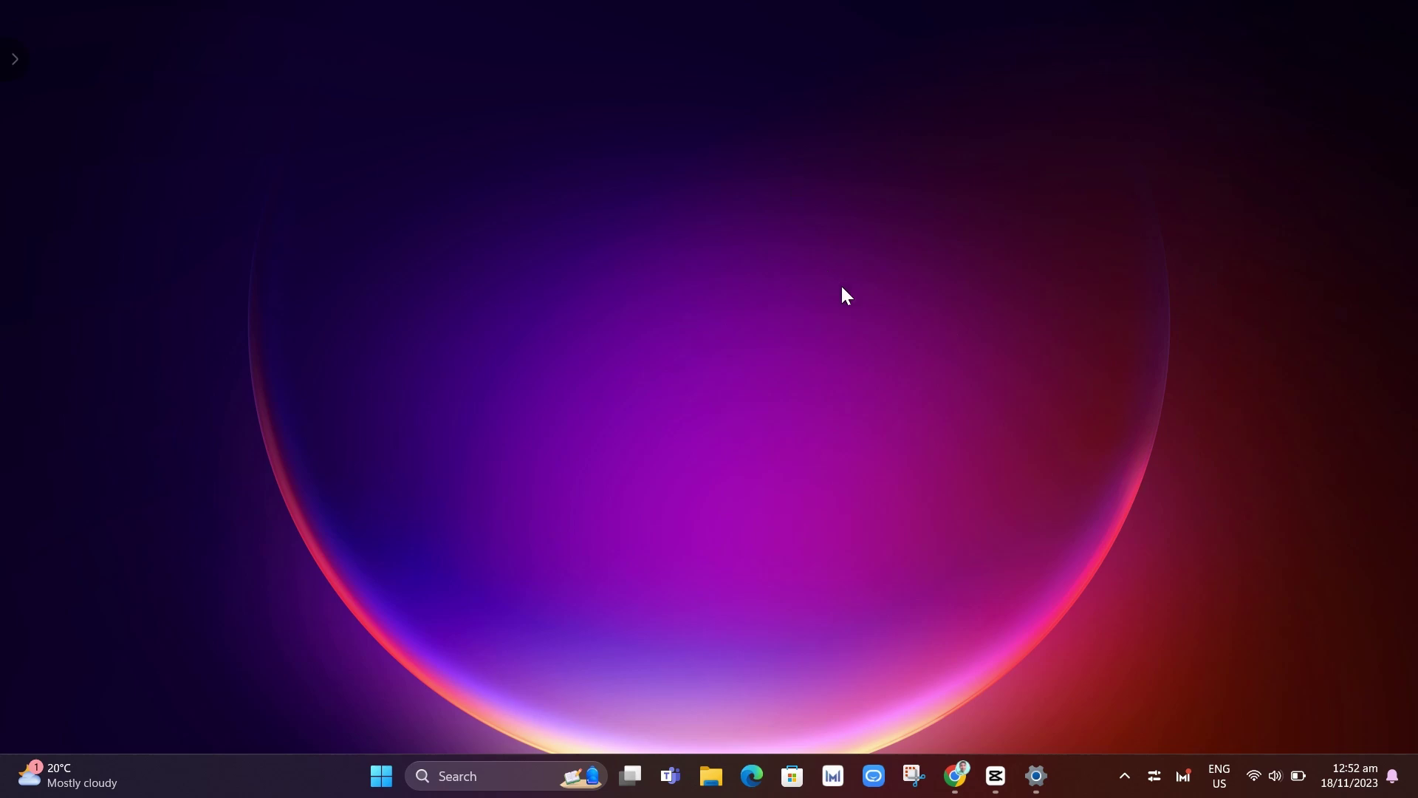
# Bring the Chrome Google homepage to the front and search for 'microsoft pc manager'.
pyautogui.rightClick(885, 270)
pyautogui.click(933, 348)
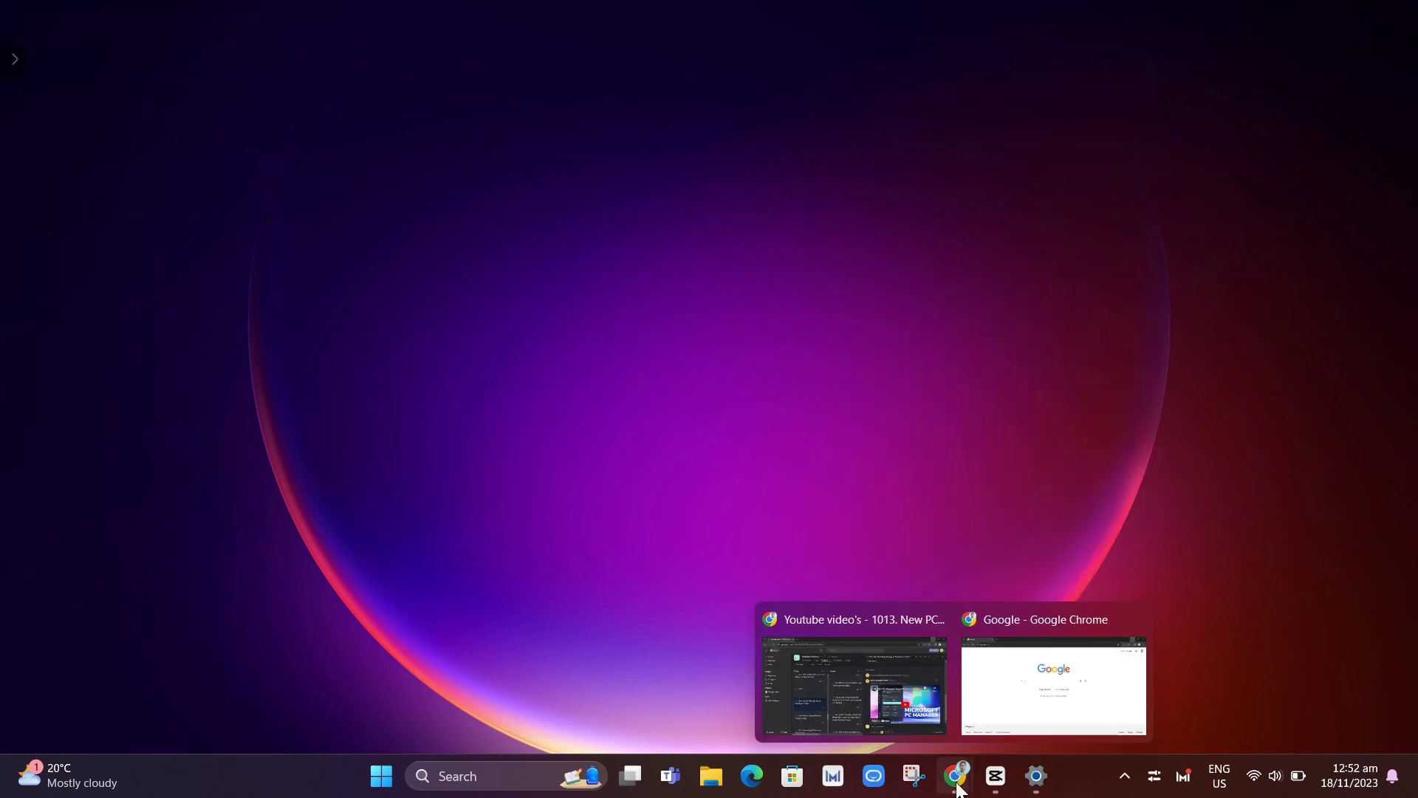
pyautogui.hotkey('alt', 'Tab')
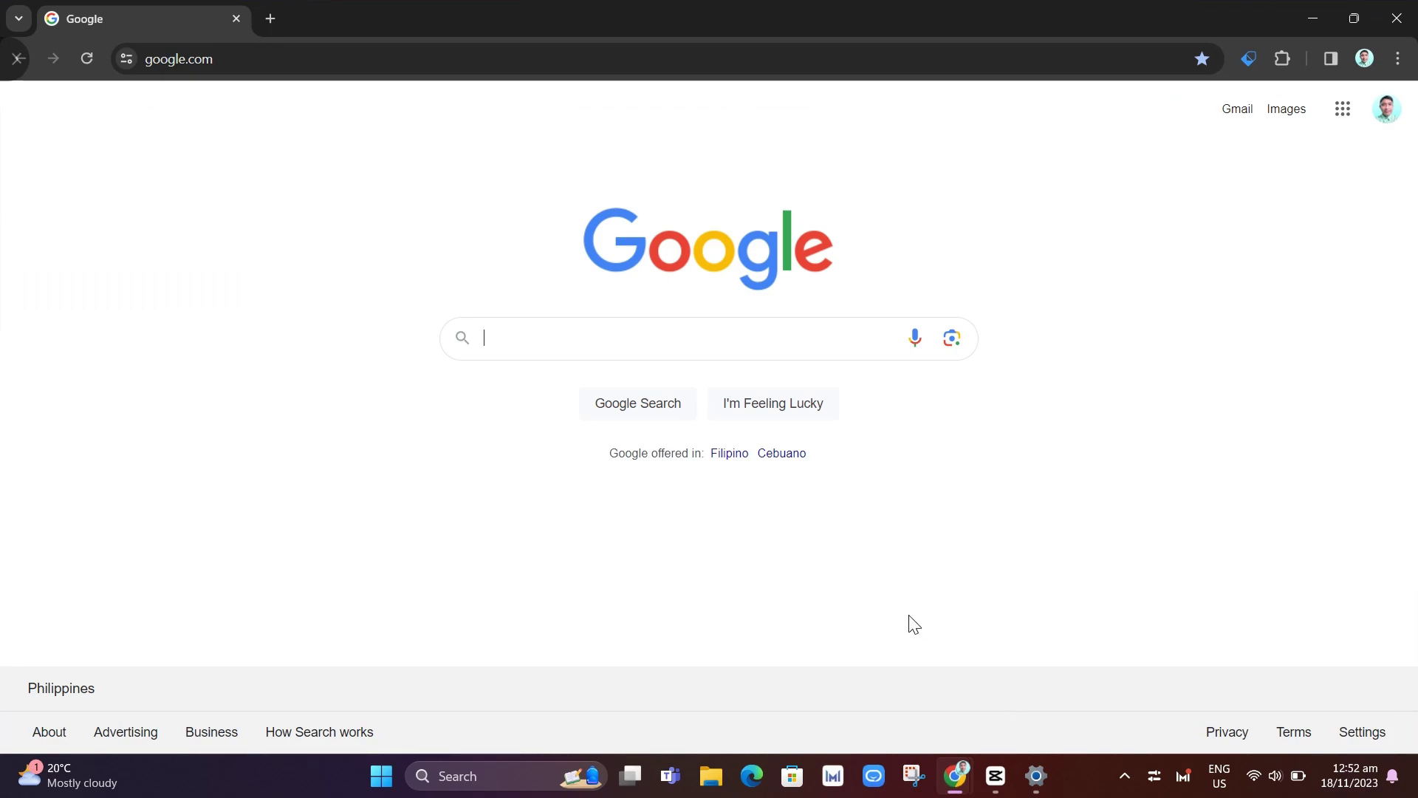
pyautogui.click(710, 339)
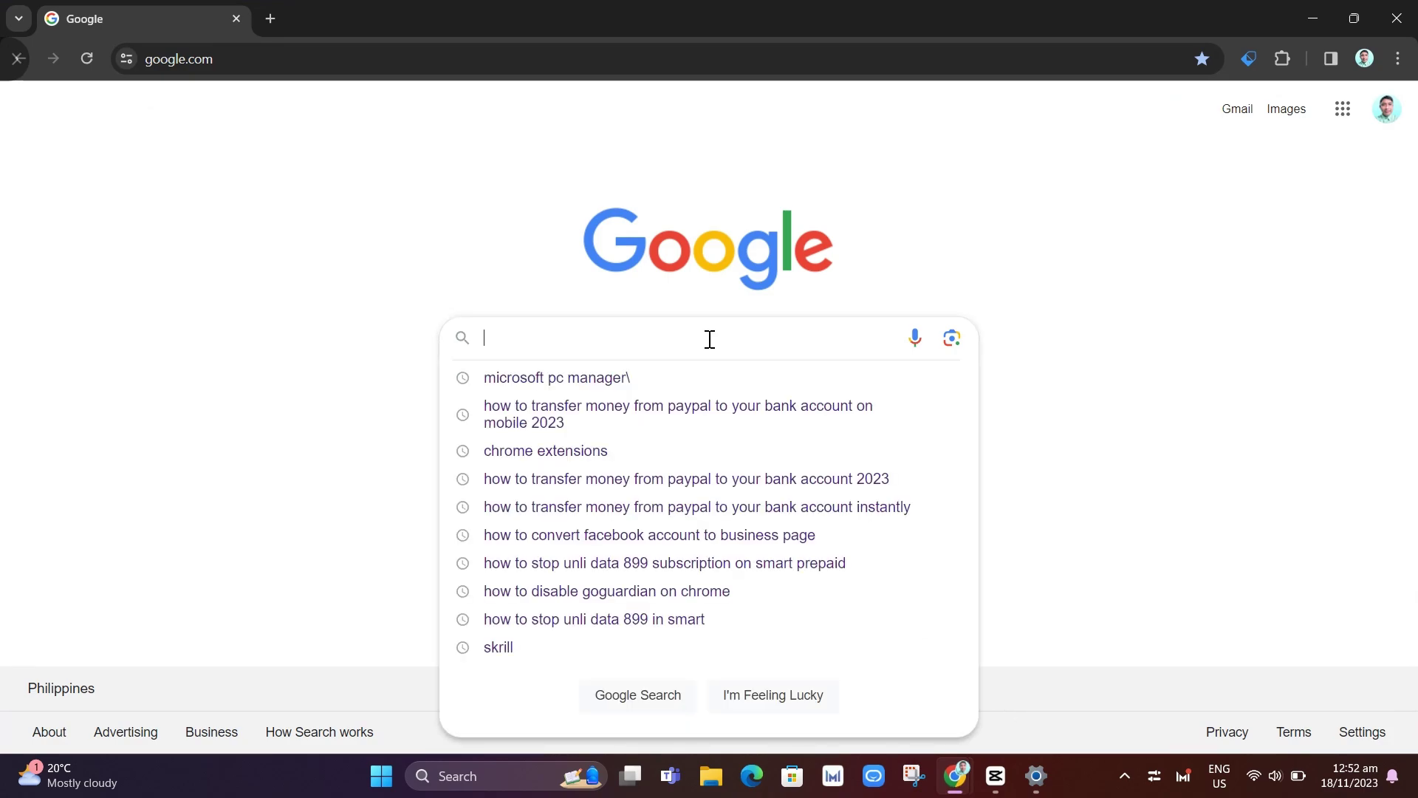
pyautogui.write('micr')
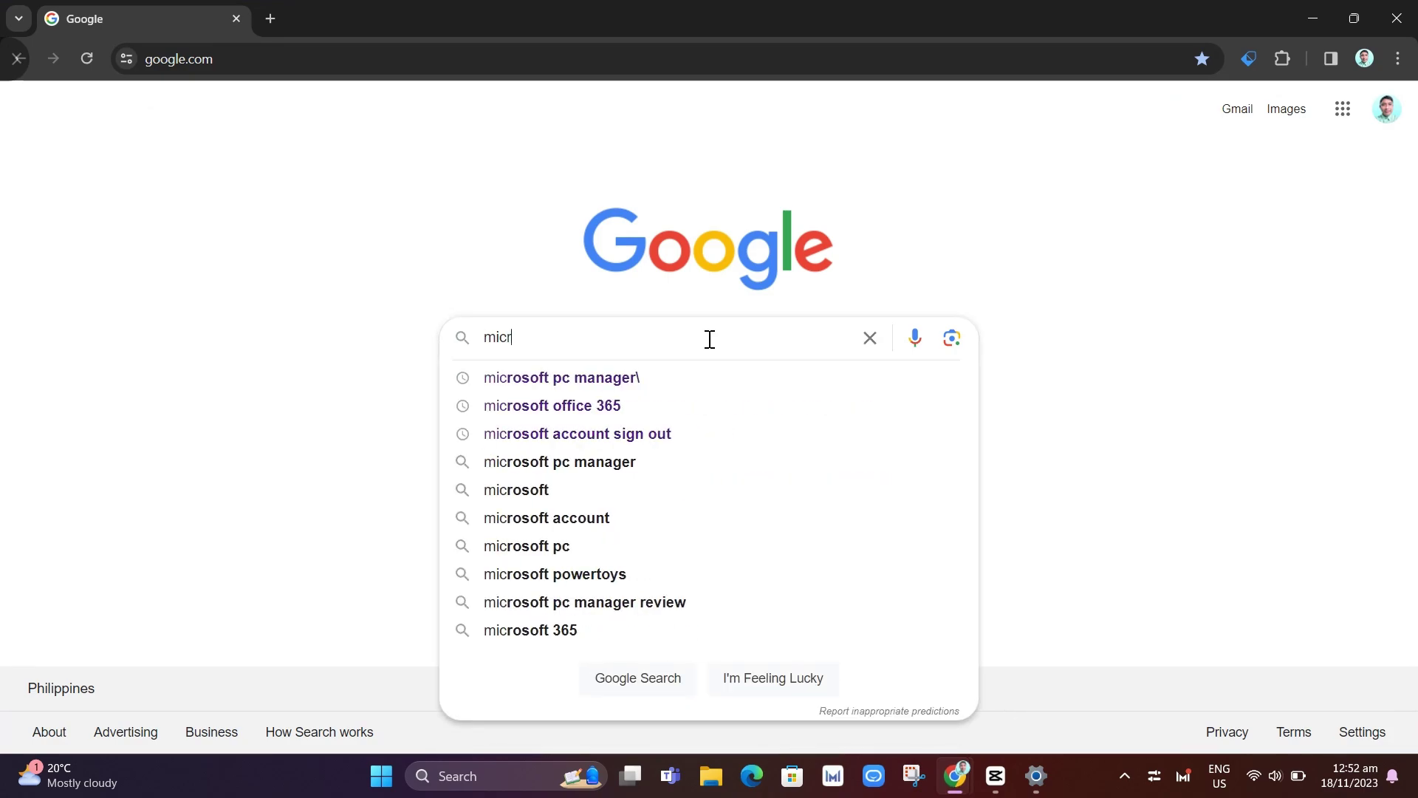
pyautogui.write('osoft pc manager')
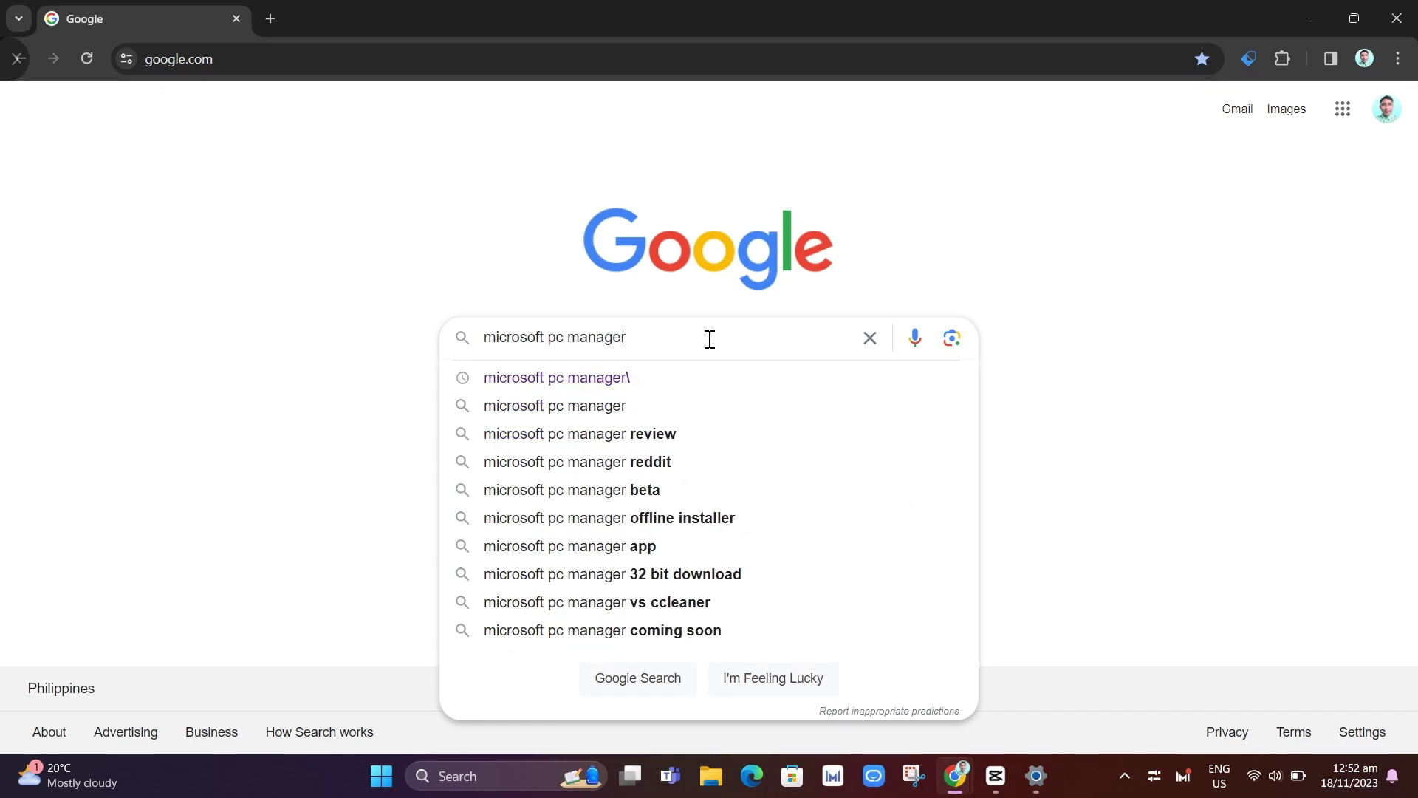
pyautogui.press('Return')
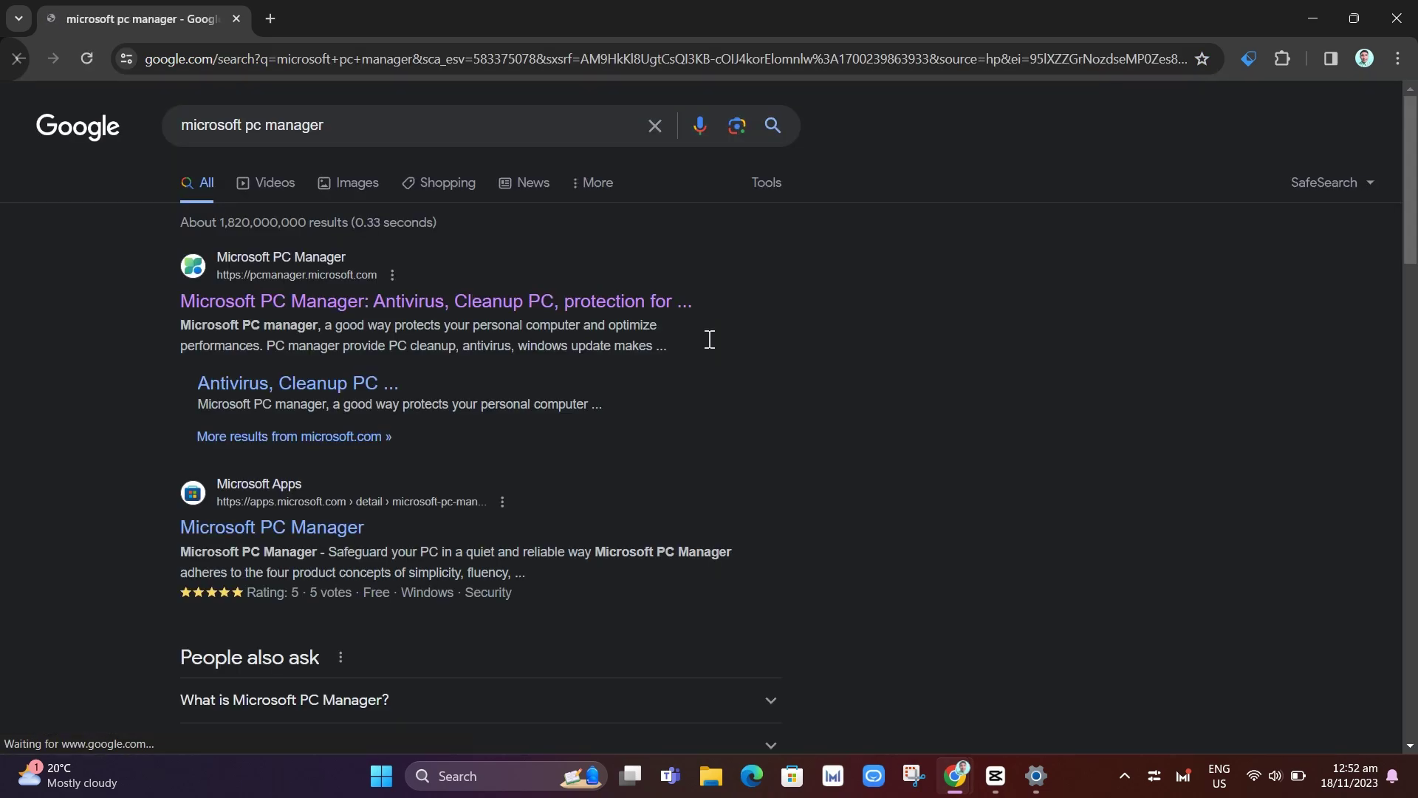
# Open the pcmanager.microsoft.com result and download the MSPCManagerSetup.exe installer.
pyautogui.click(288, 297)
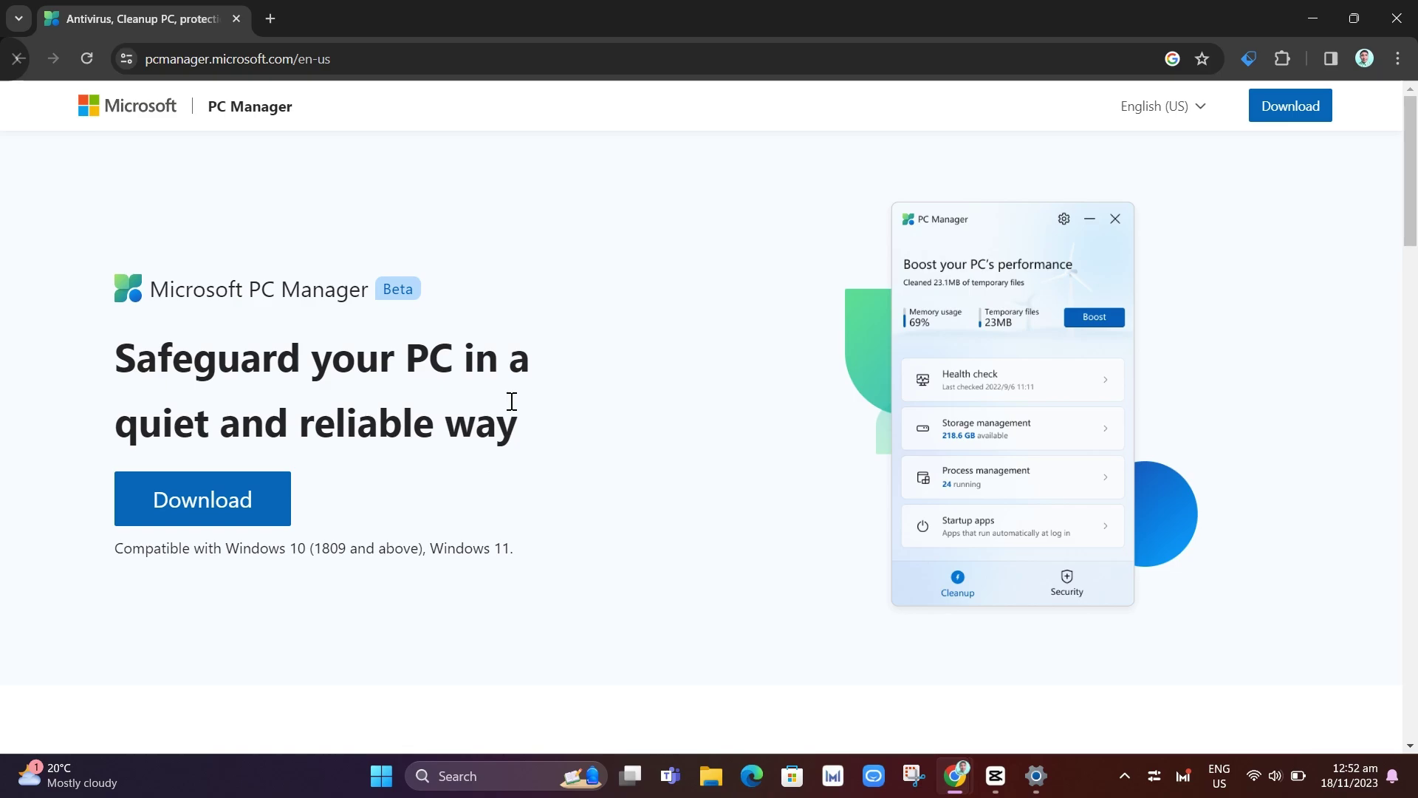
pyautogui.click(179, 514)
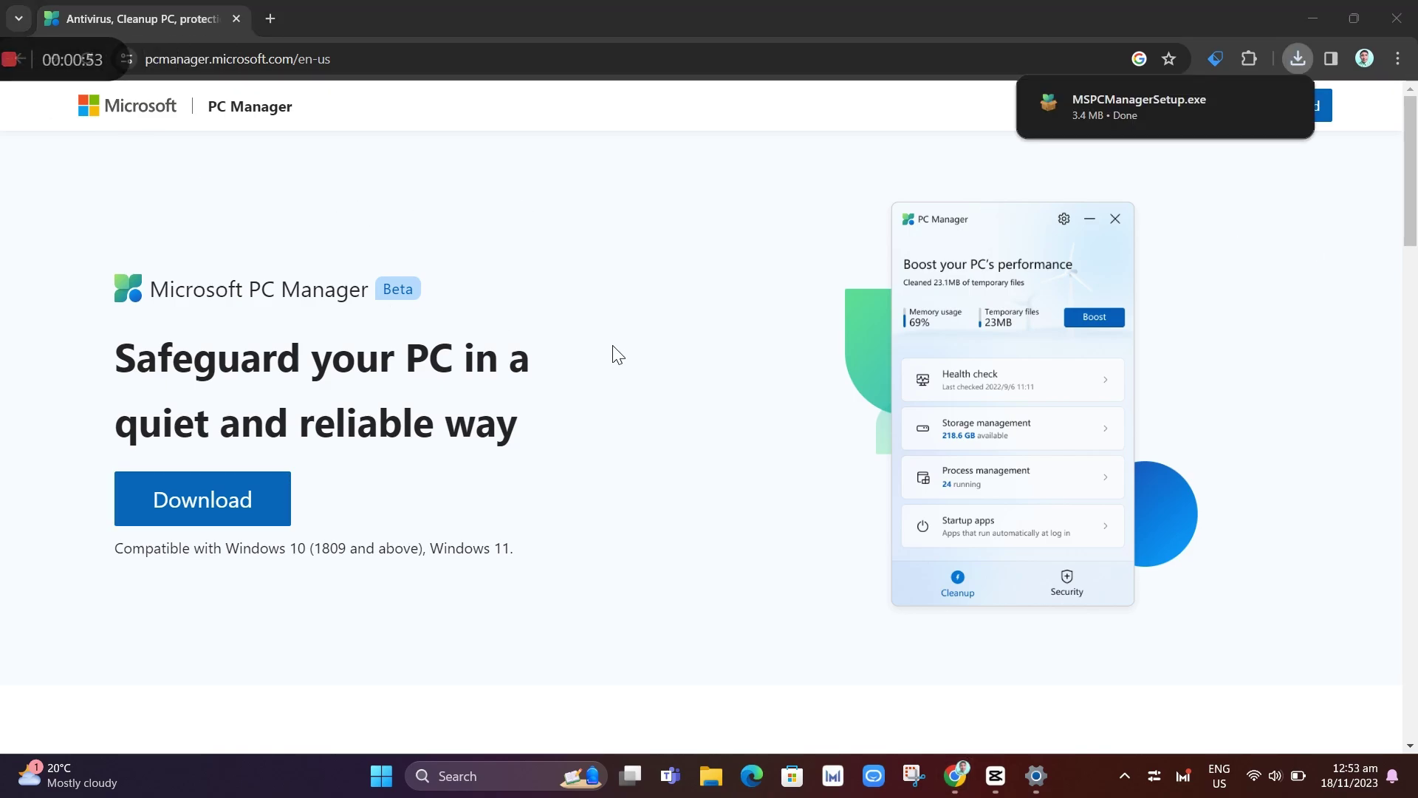
# Run MSPCManagerSetup.exe, allow it, accept the agreements and install, minimising Chrome meanwhile.
pyautogui.click(1296, 62)
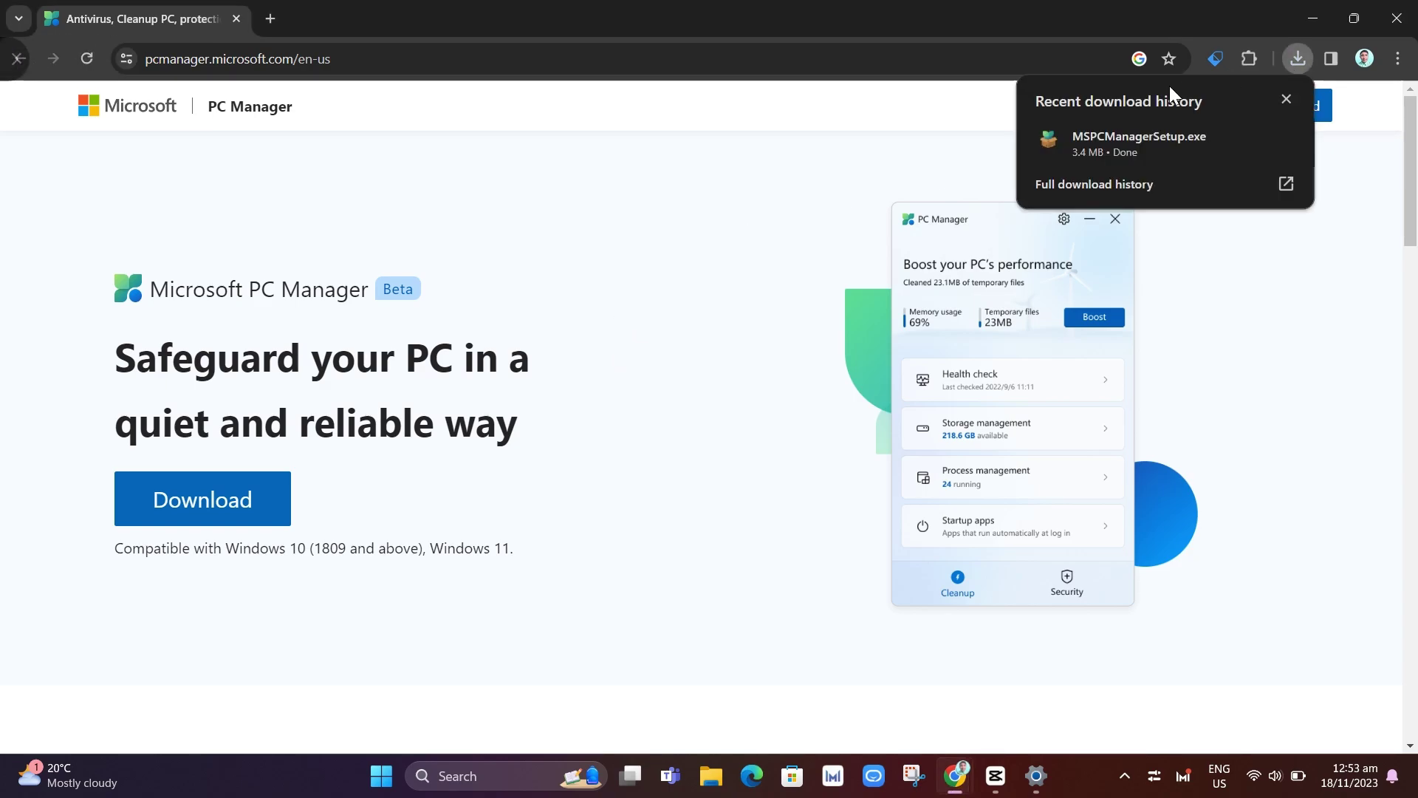
pyautogui.click(1138, 141)
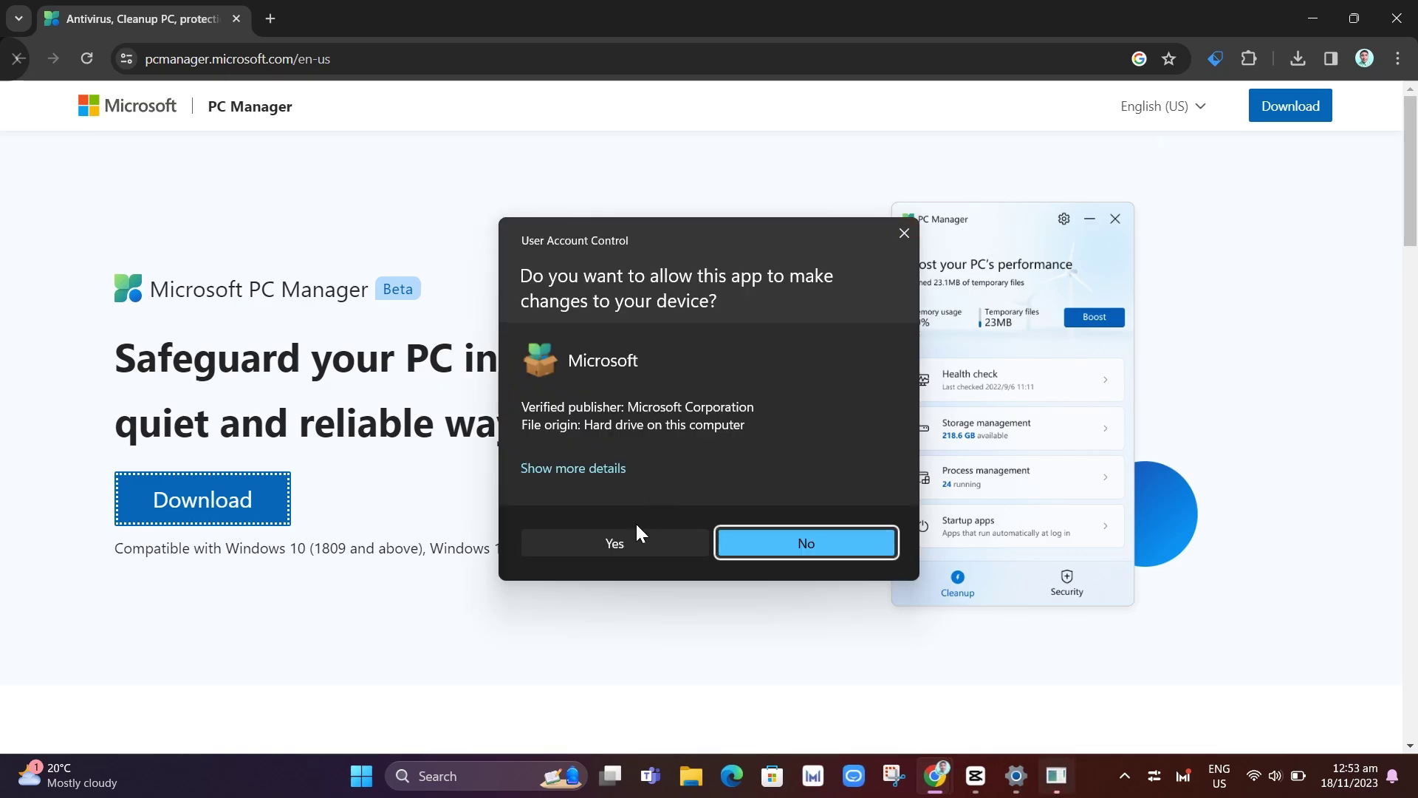
pyautogui.click(635, 538)
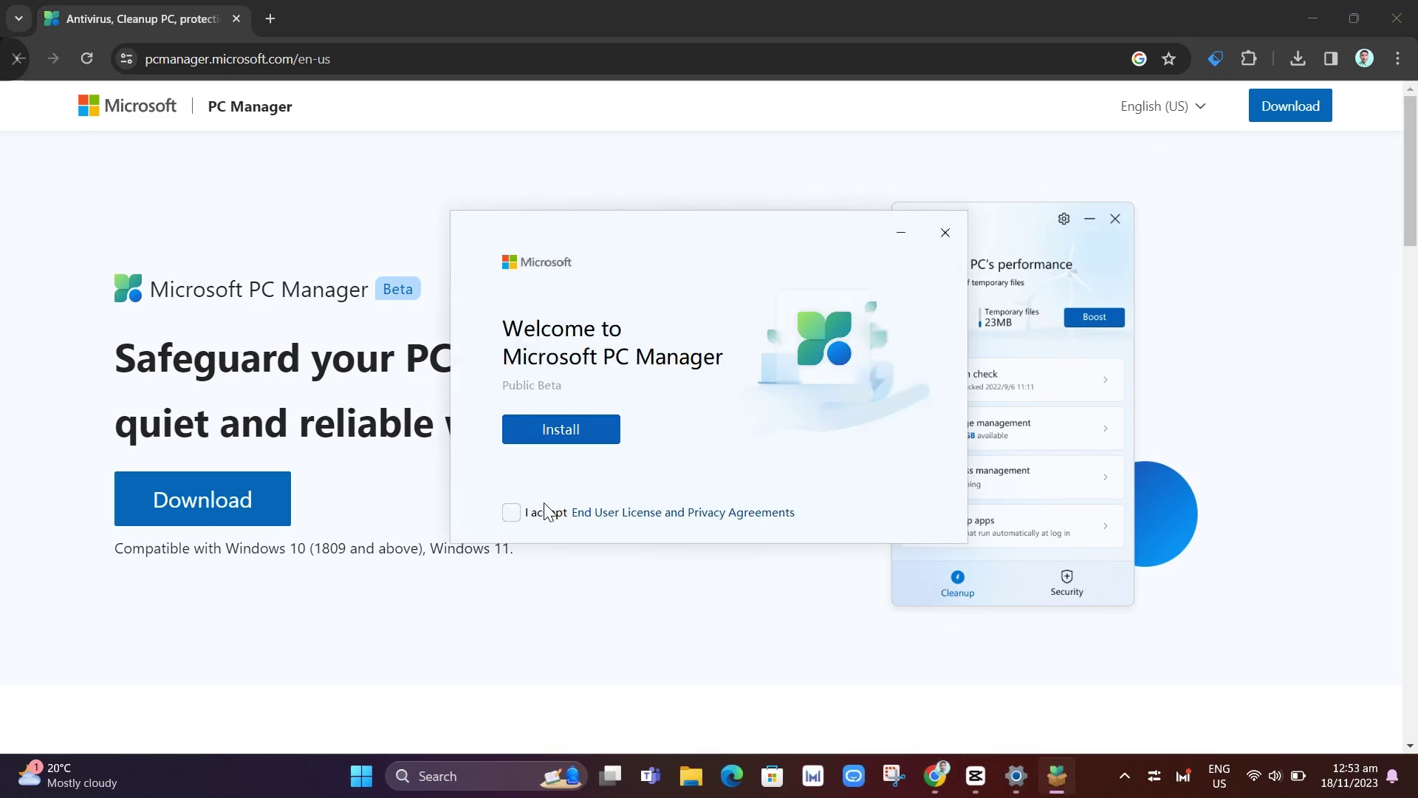
pyautogui.click(511, 515)
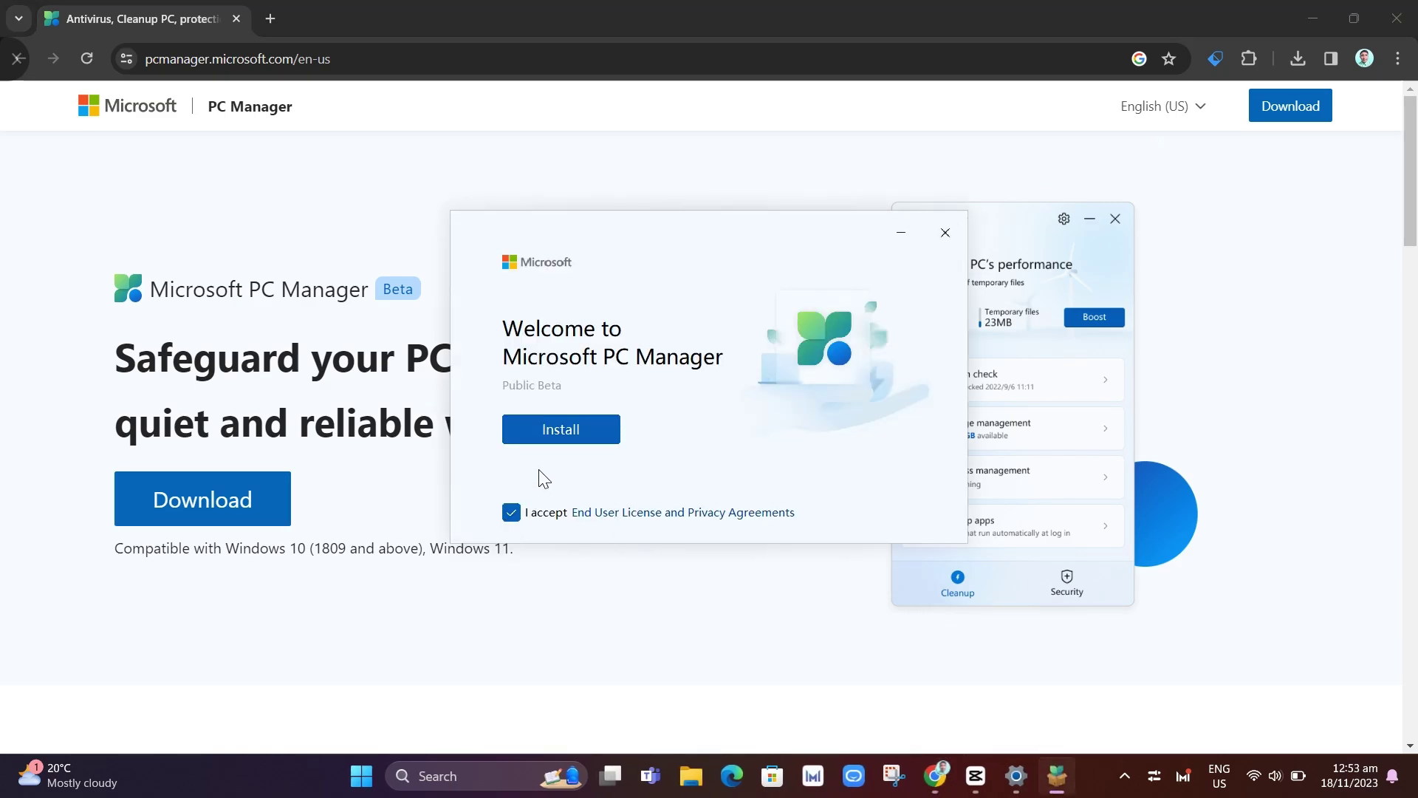
pyautogui.click(548, 428)
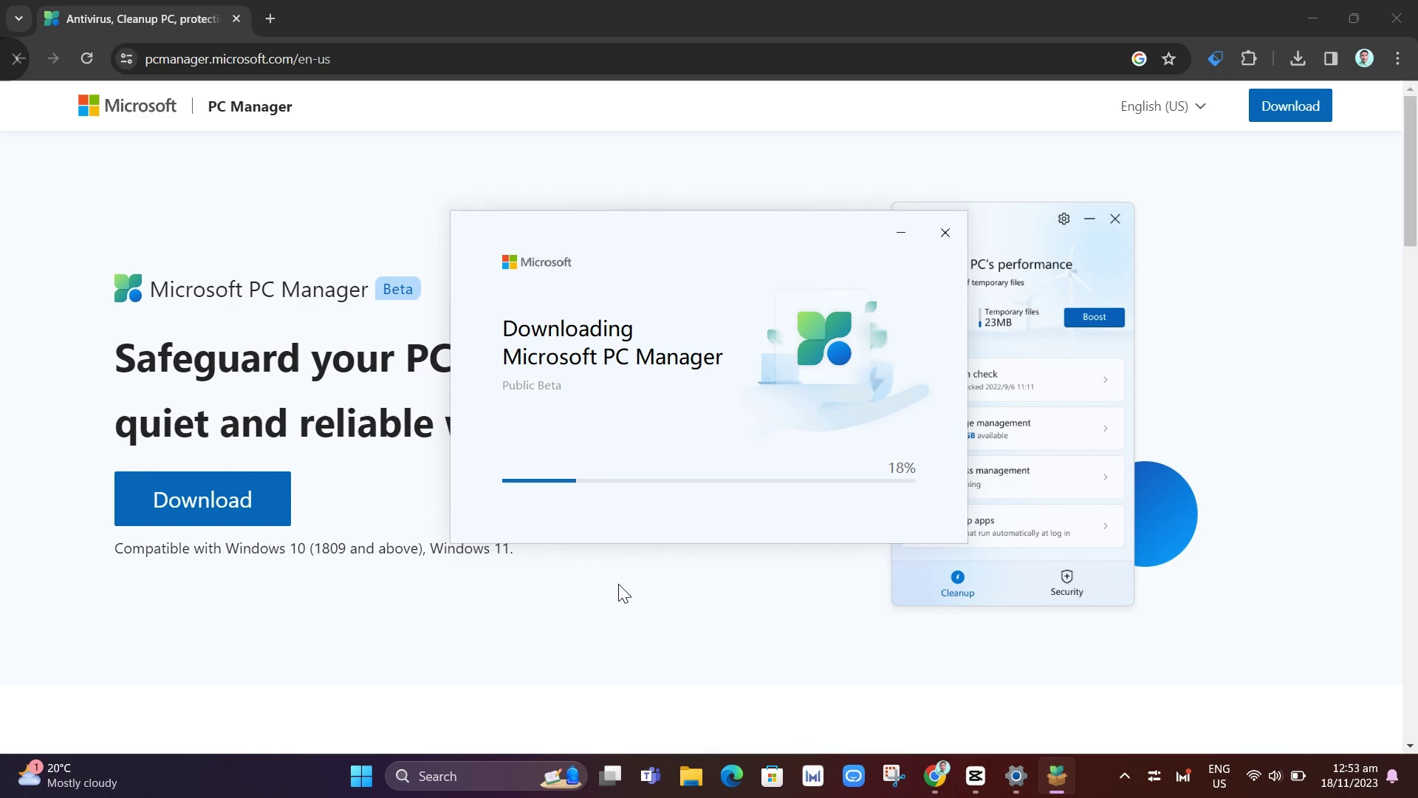
pyautogui.click(1311, 10)
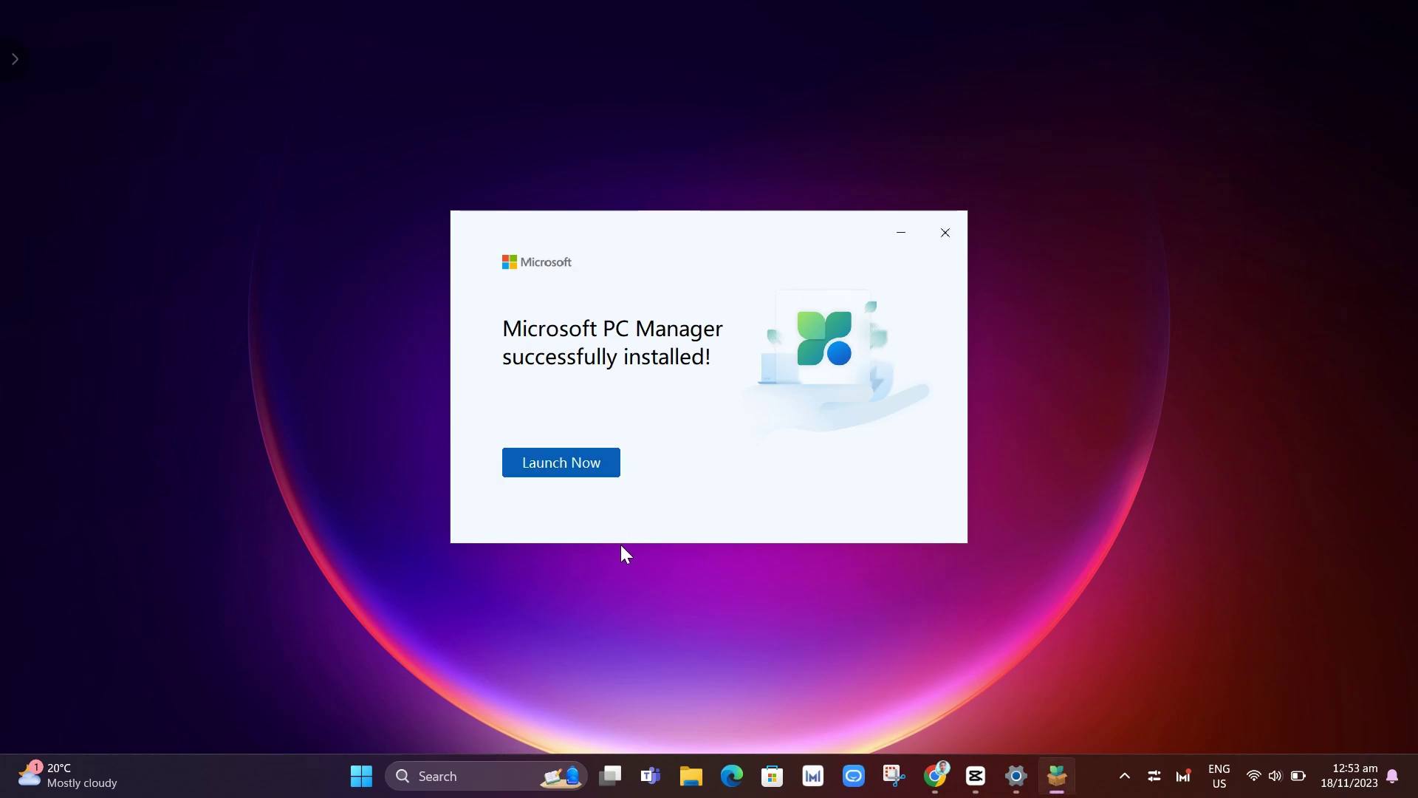
# Launch PC Manager, centre its window and get past the welcome screen.
pyautogui.click(569, 468)
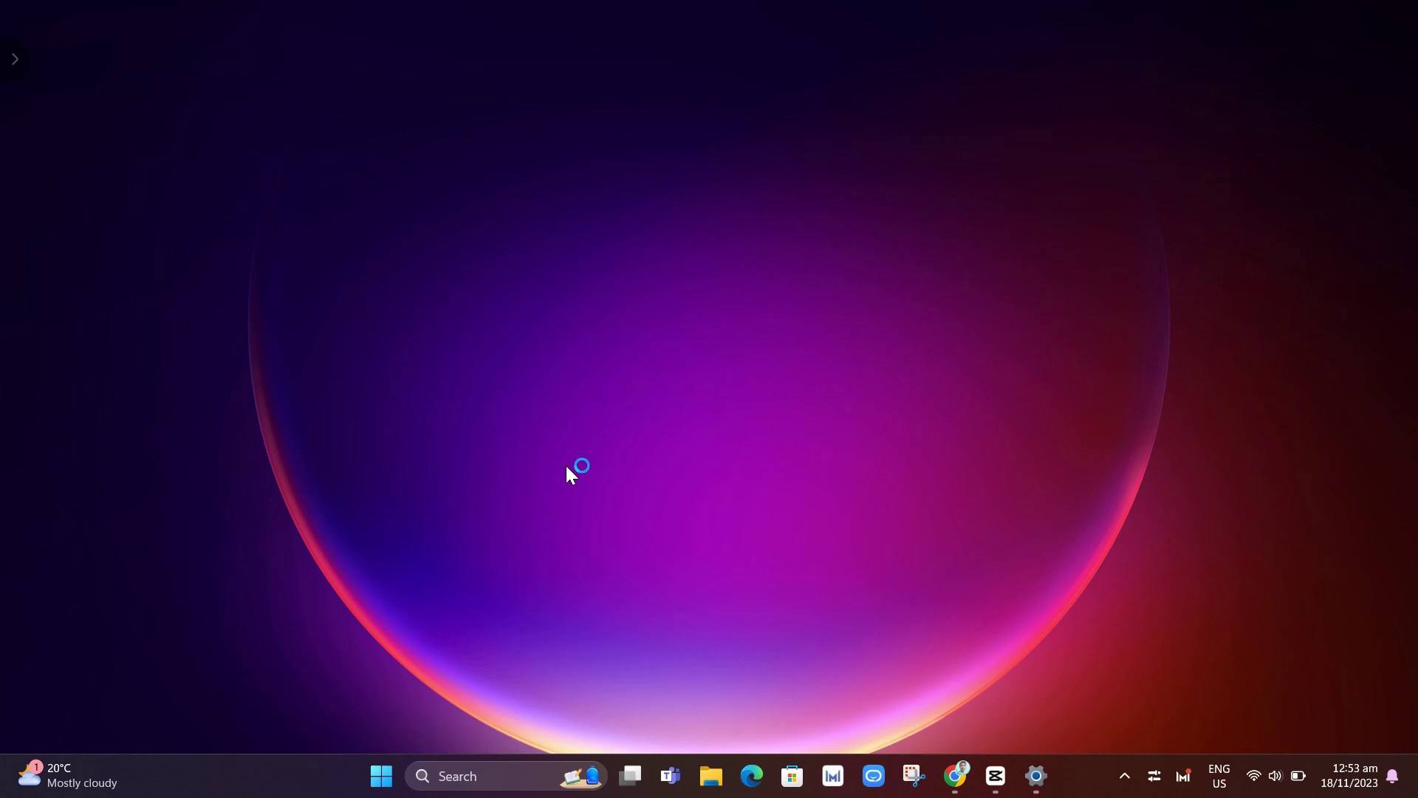
pyautogui.moveTo(1182, 166); pyautogui.dragTo(694, 113)
pyautogui.click(718, 596)
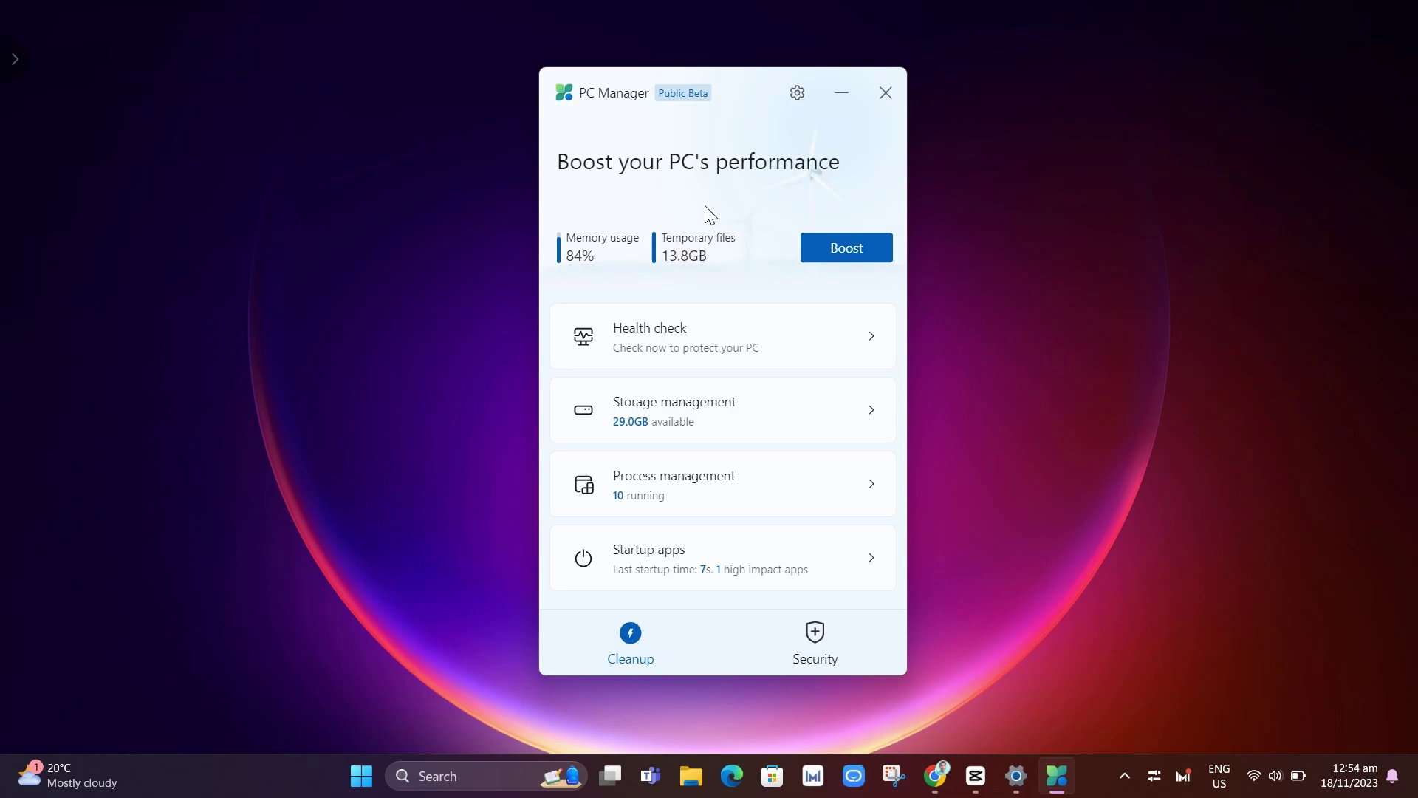
# Boost the PC twice, clearing 13.8GB of temporary files and dropping memory to 60%.
pyautogui.click(854, 243)
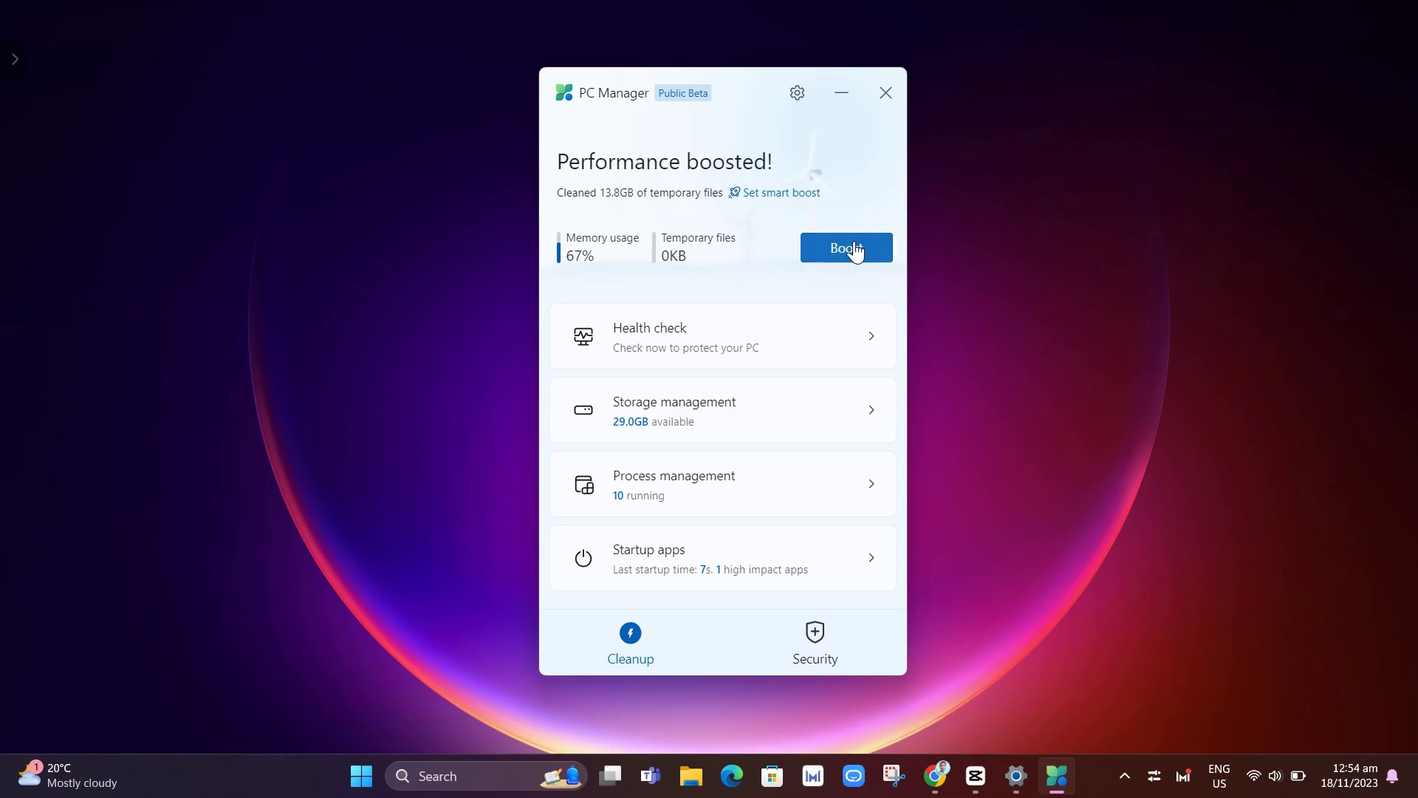
pyautogui.click(855, 251)
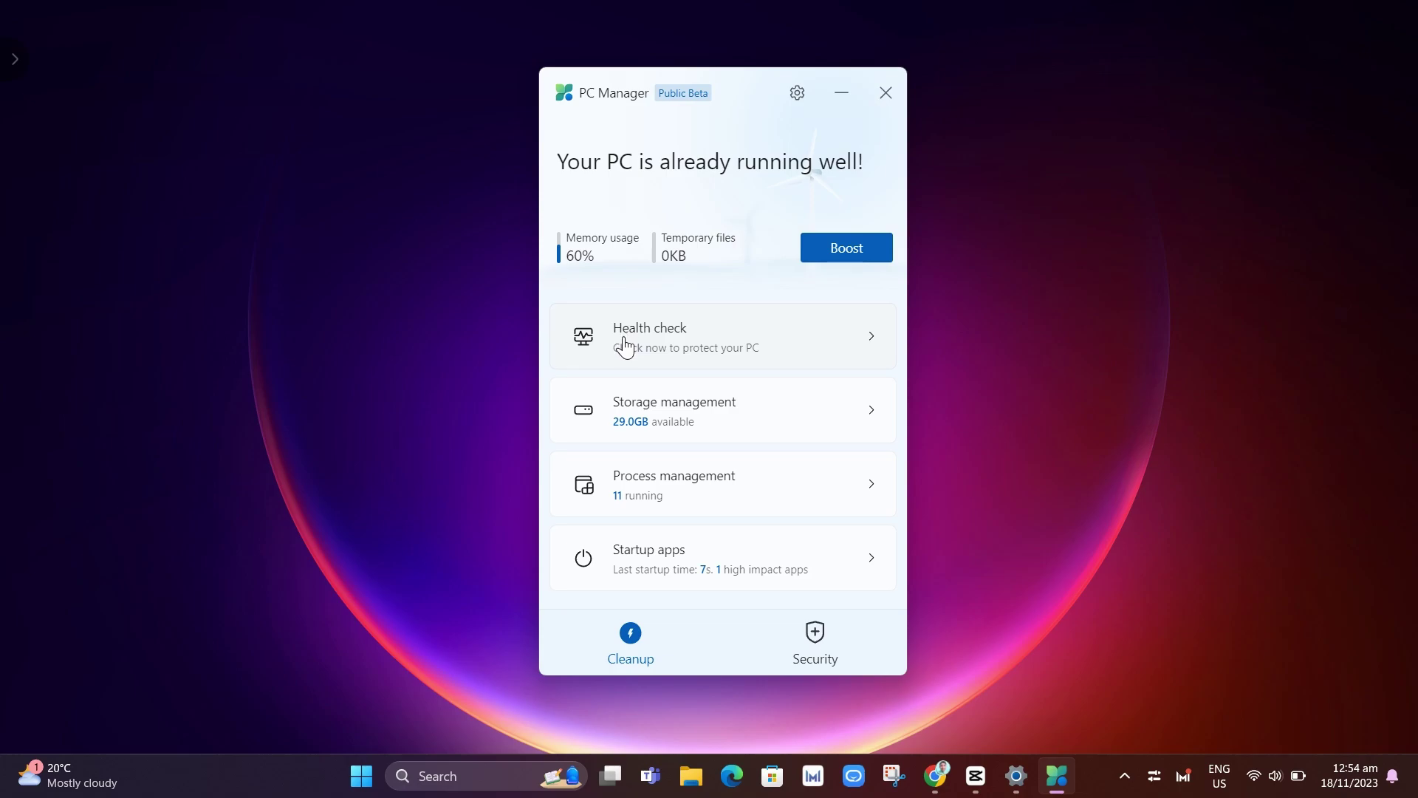
# Run a health check that also disables BlueStacks Services and TeraBoxWebService at startup.
pyautogui.click(753, 361)
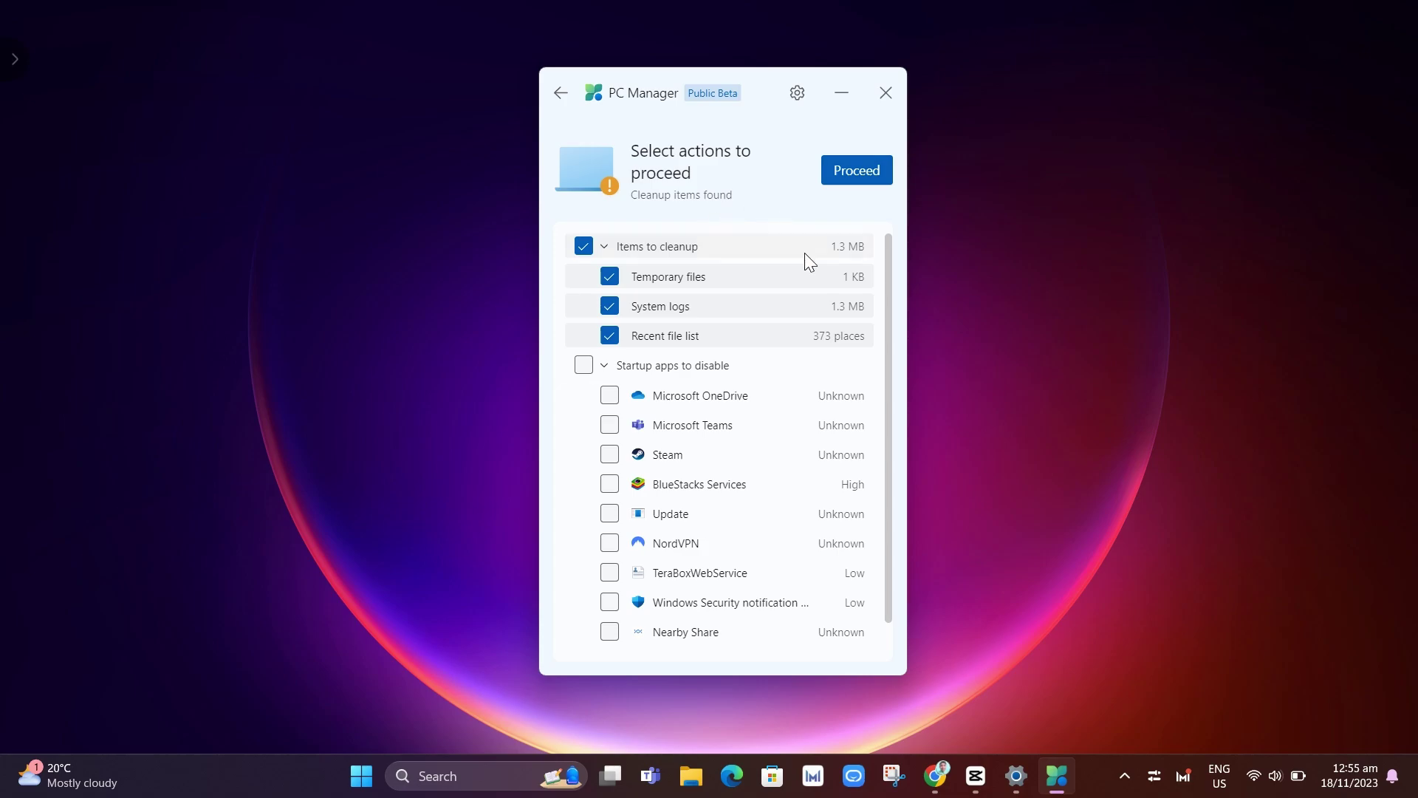
pyautogui.scroll(-1, 757, 544)
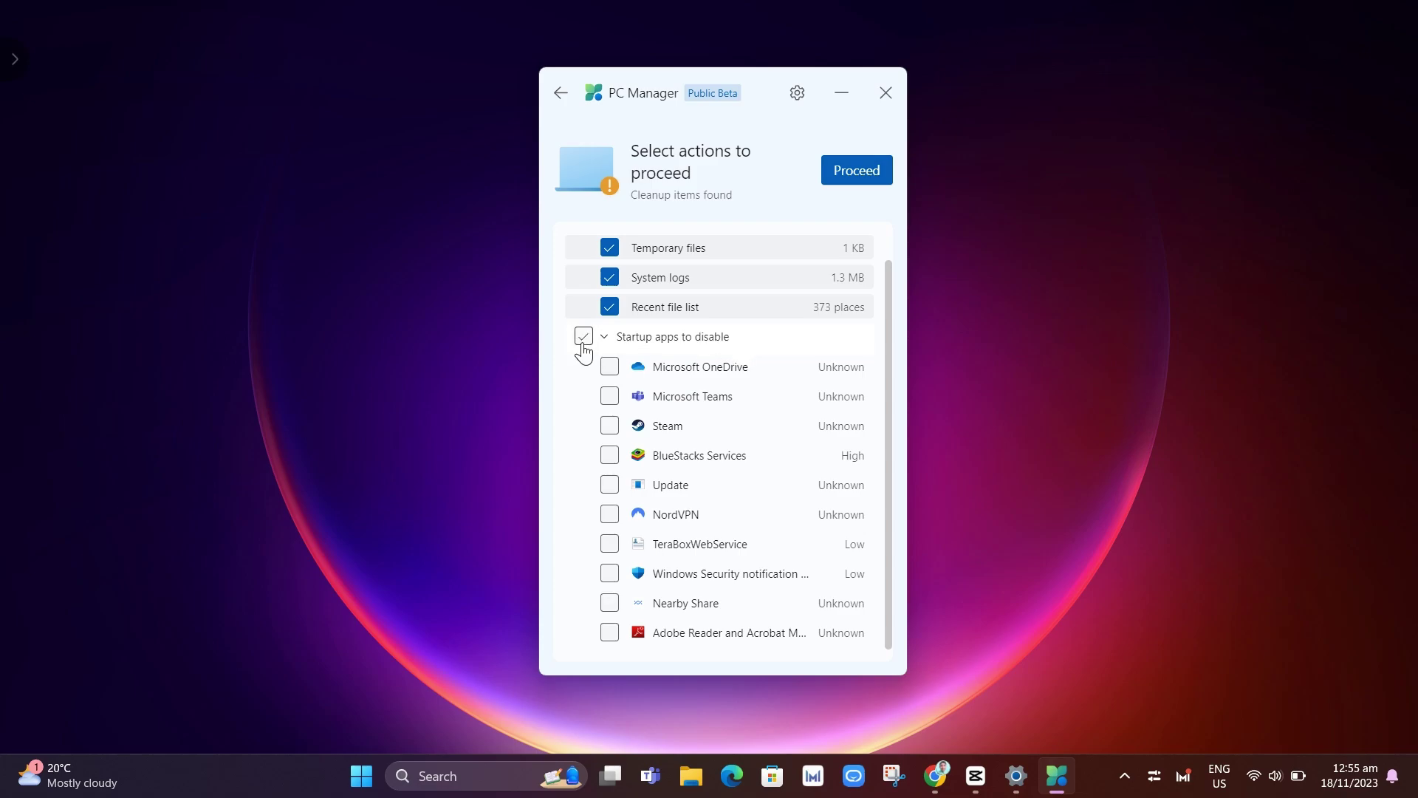
pyautogui.click(609, 456)
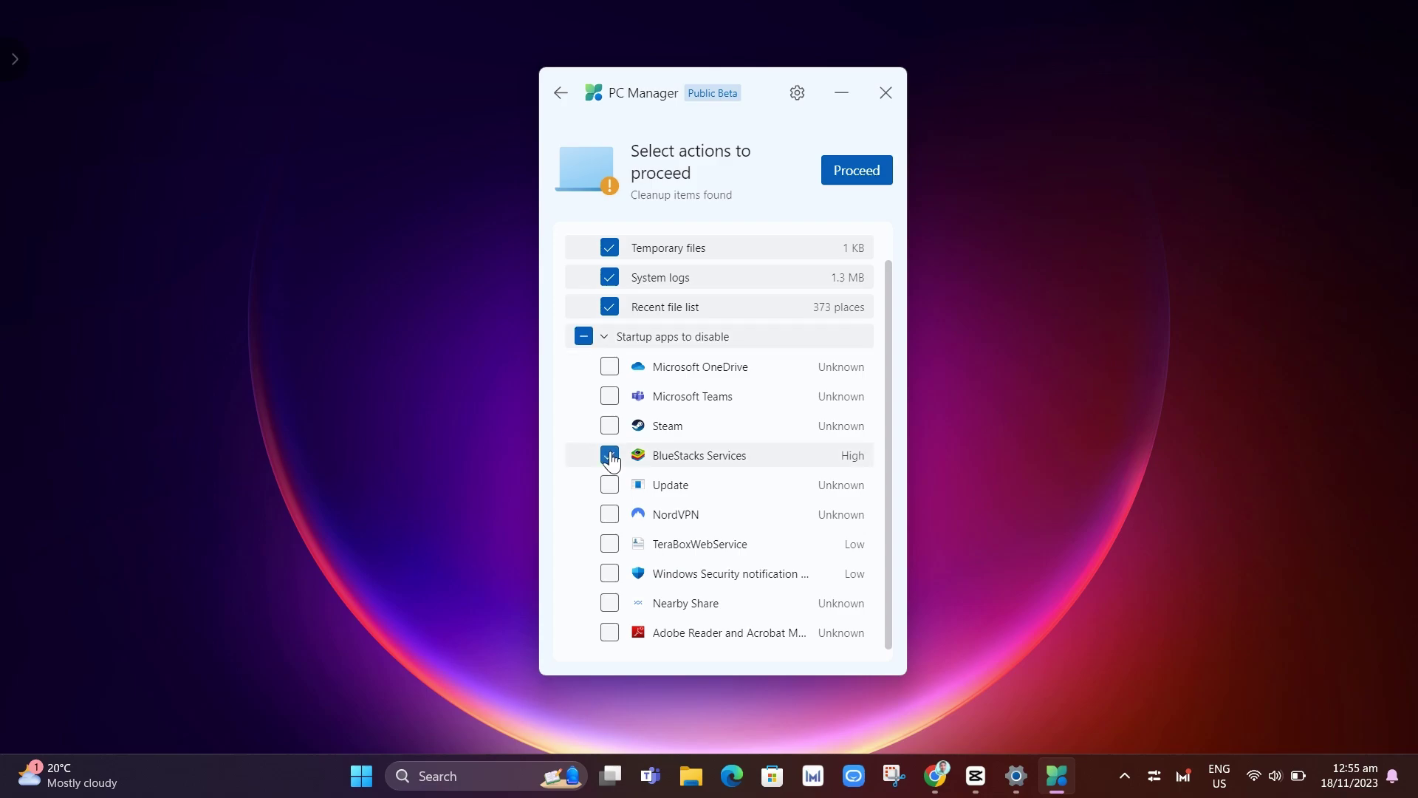
pyautogui.click(610, 546)
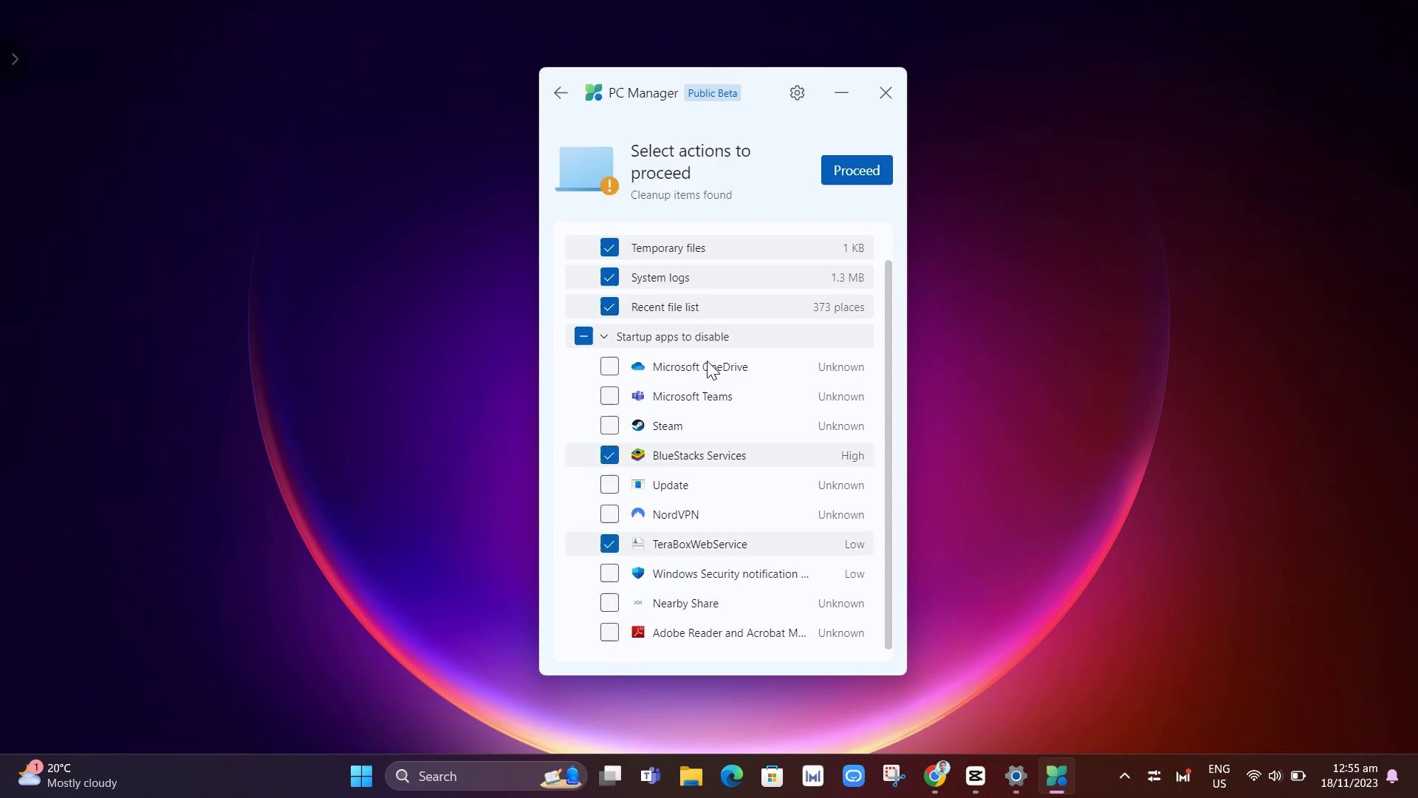
pyautogui.click(853, 178)
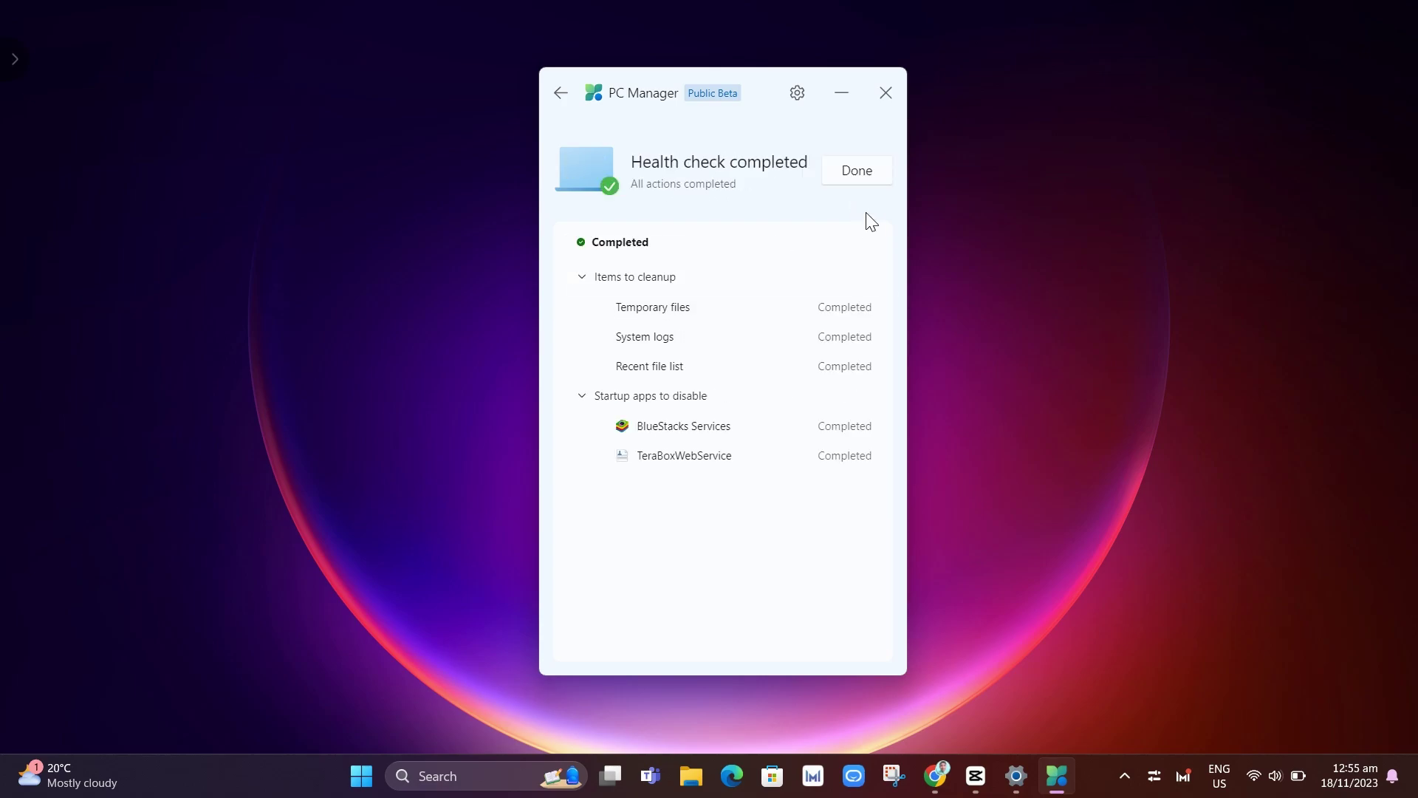
pyautogui.click(864, 180)
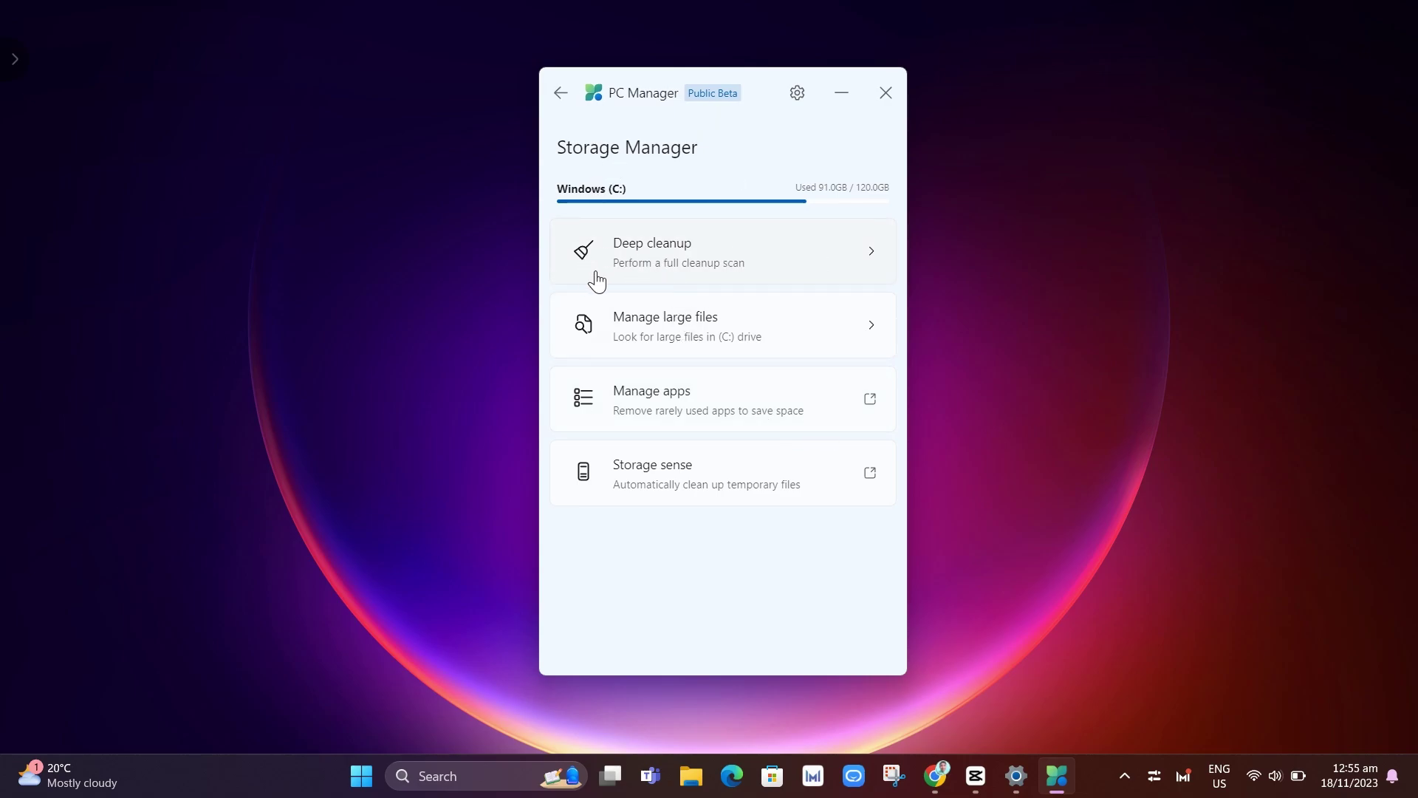
# Run a deep cleanup scan and clean the selected items, freeing 410.2 MB.
pyautogui.click(752, 279)
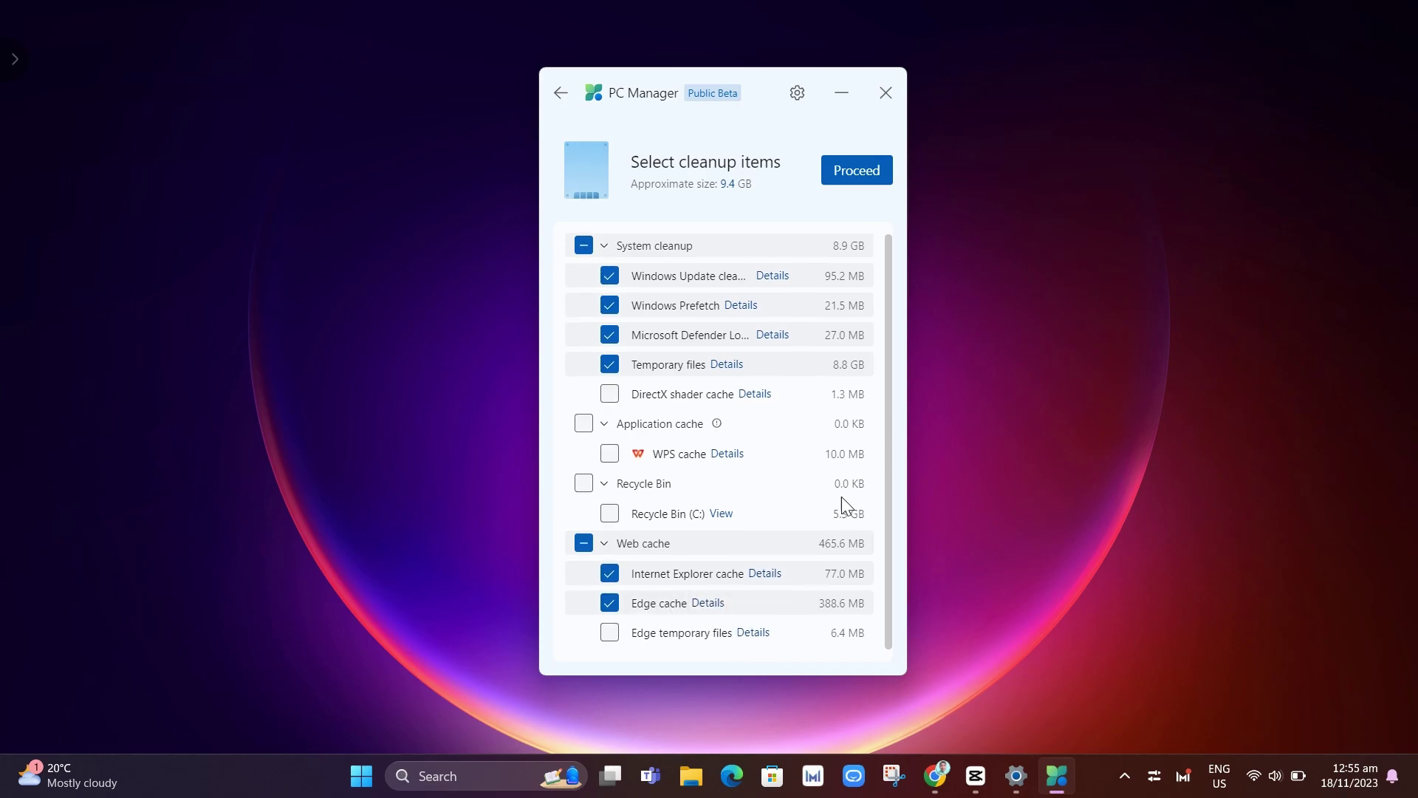
pyautogui.click(854, 173)
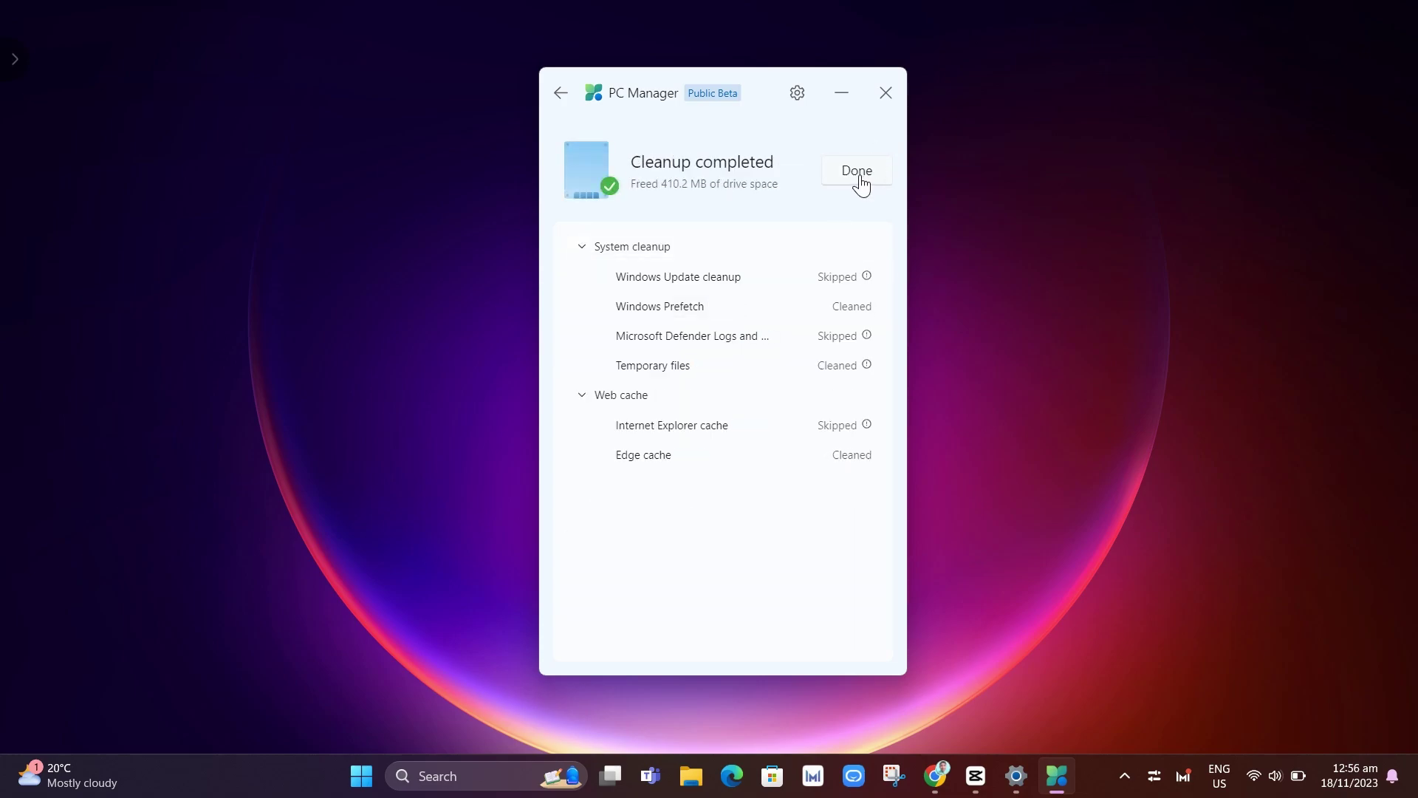
# List files over 1 GB in File Explorer via Manage large files, then return to Storage Manager.
pyautogui.click(861, 175)
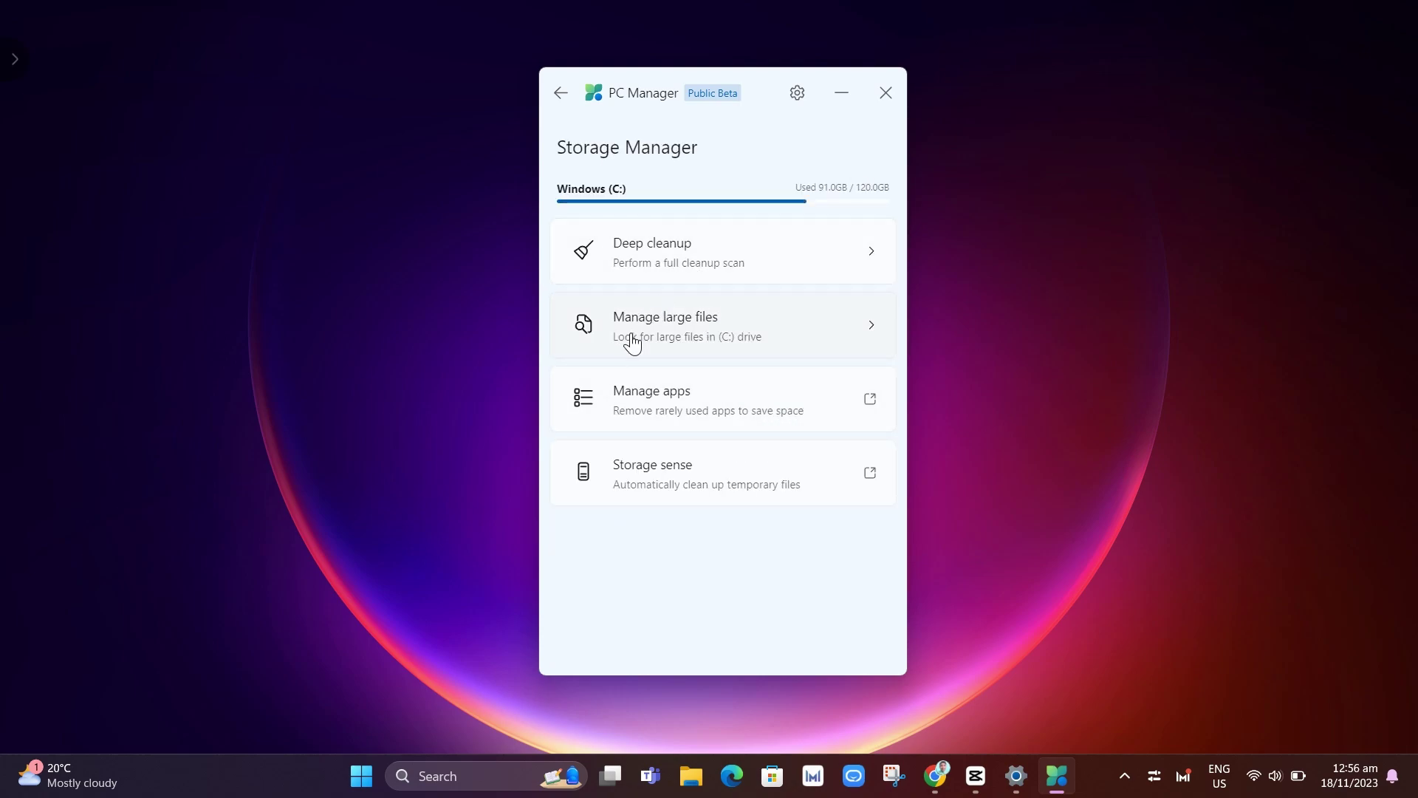
pyautogui.click(777, 344)
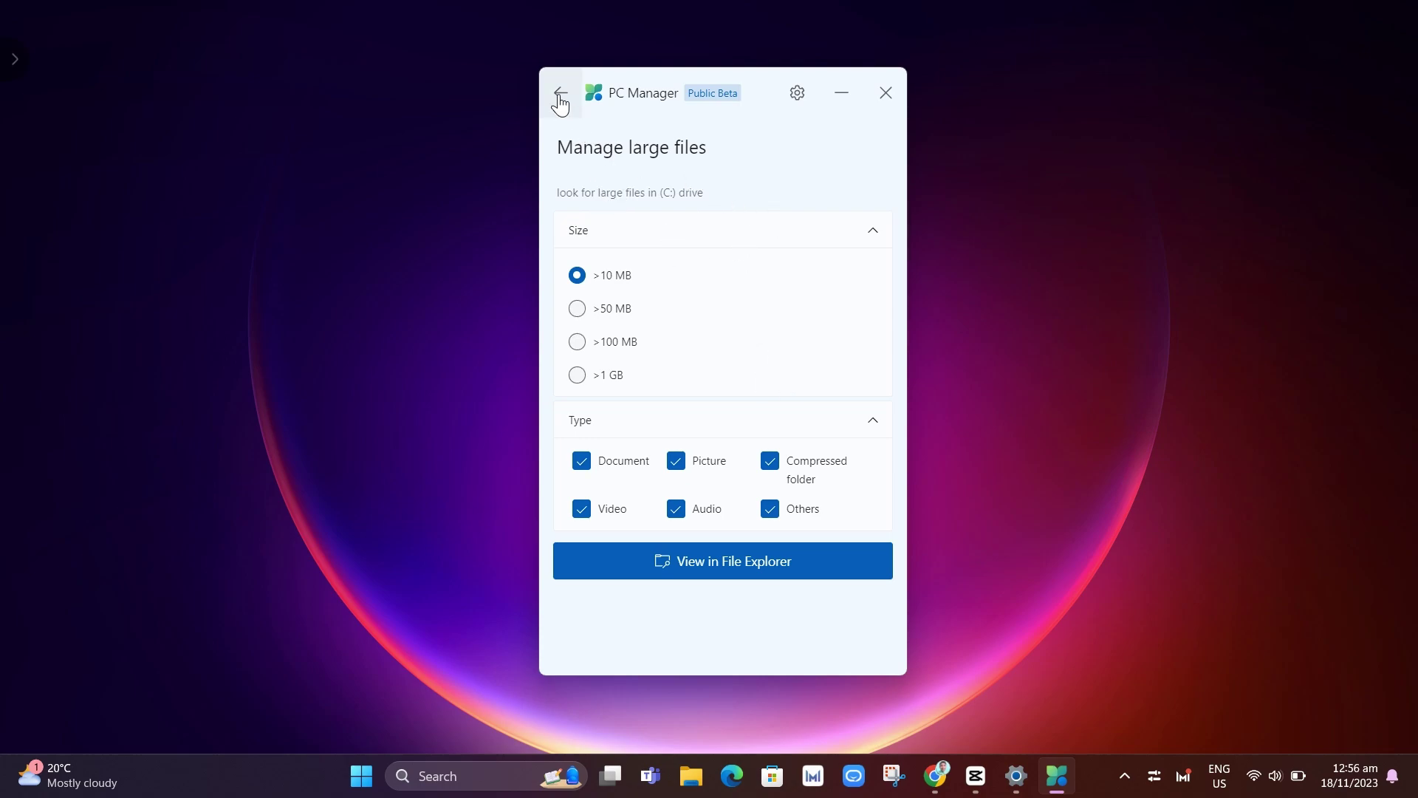
pyautogui.click(581, 310)
pyautogui.click(578, 344)
pyautogui.click(577, 375)
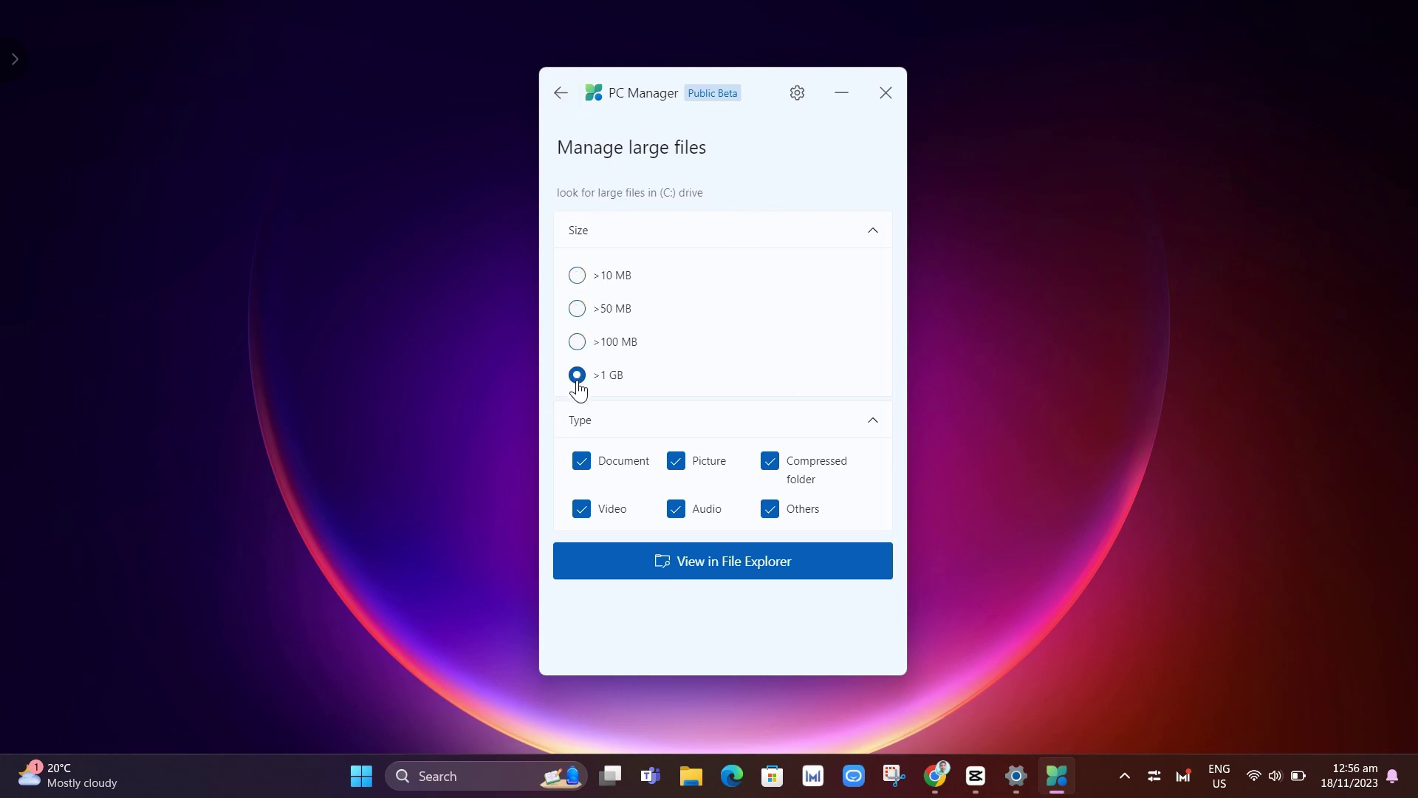
pyautogui.click(754, 576)
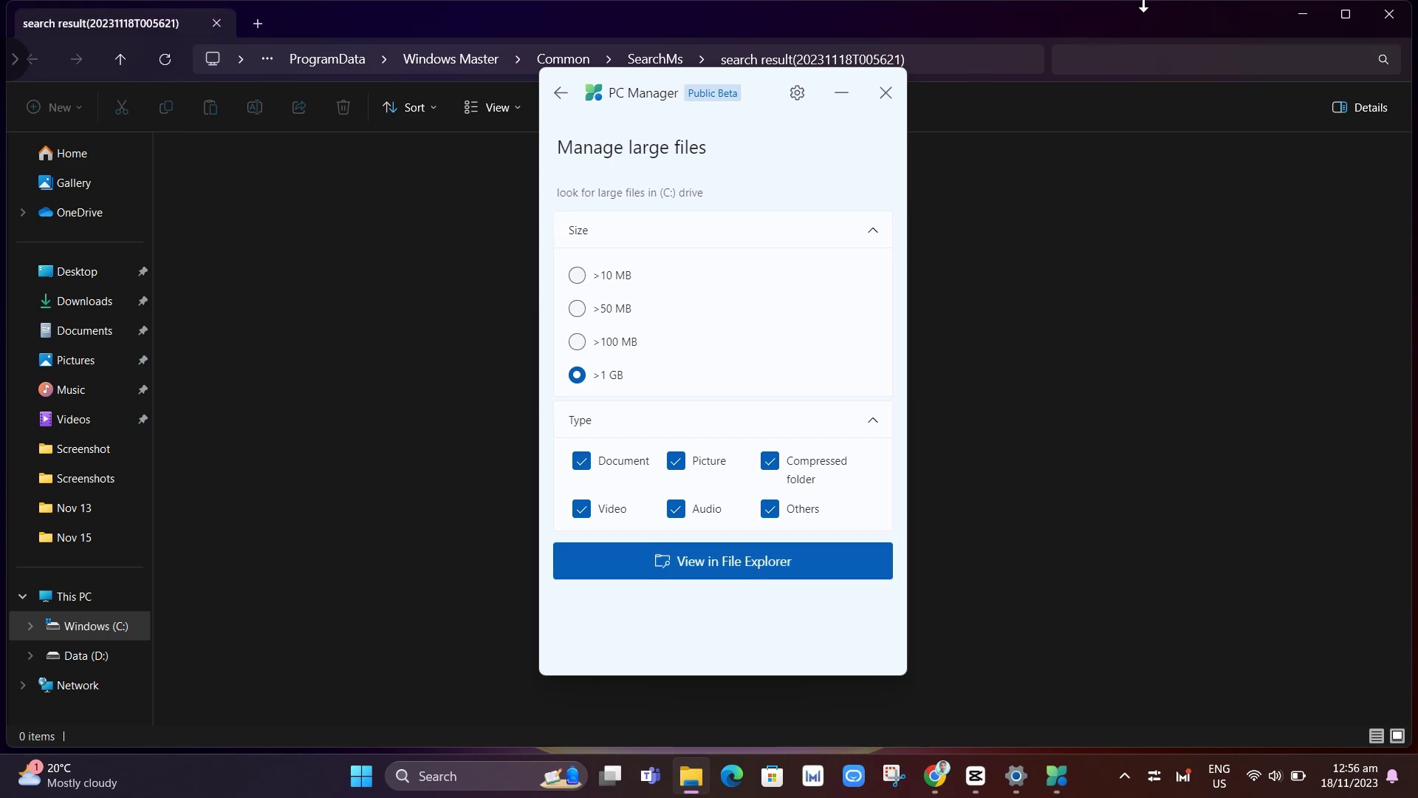
pyautogui.click(1388, 14)
pyautogui.click(560, 93)
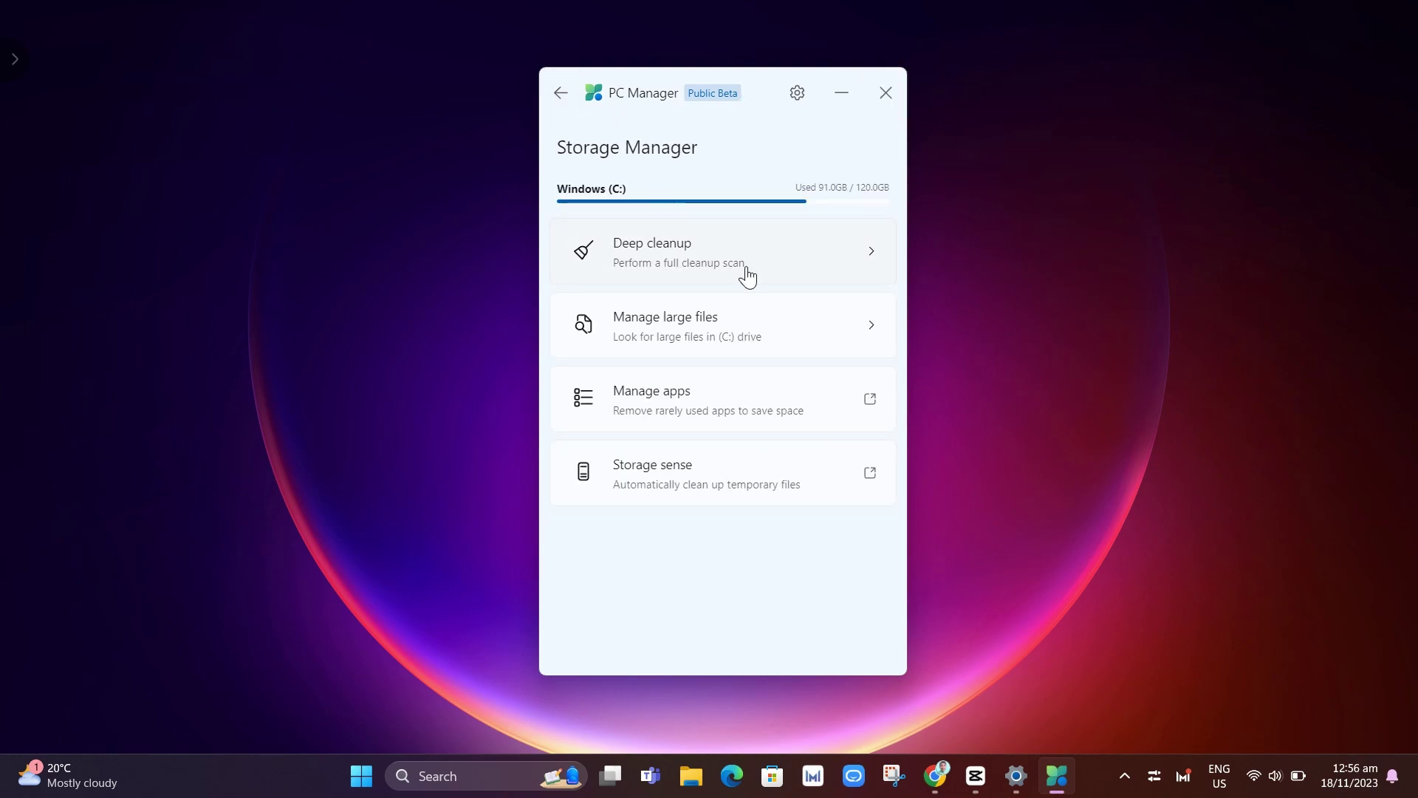
# Check installed apps in Settings, then open Storage Sense with PC Manager moved right.
pyautogui.click(715, 413)
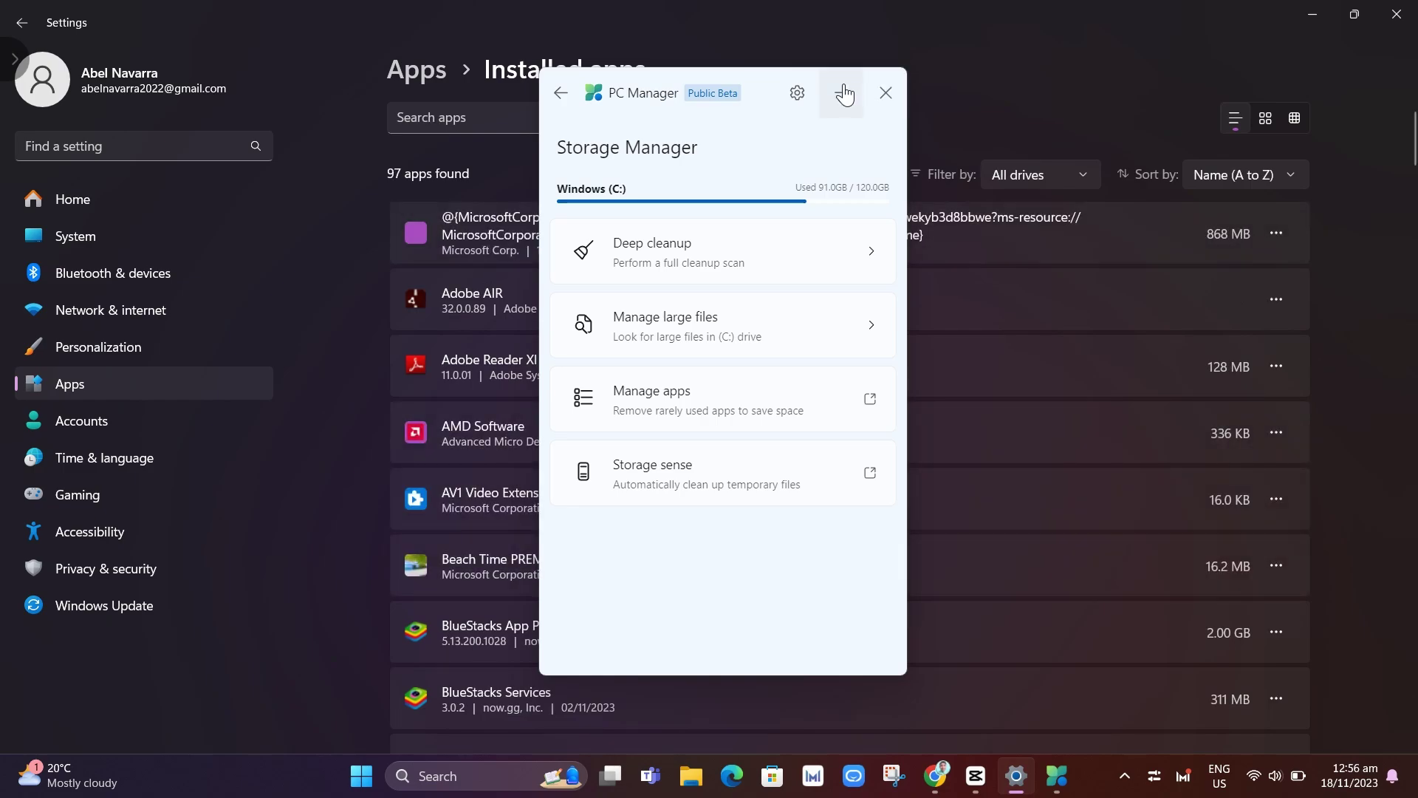
pyautogui.moveTo(756, 96)
pyautogui.mouseDown()
pyautogui.moveTo(1169, 52)
pyautogui.moveTo(781, 87)
pyautogui.moveTo(763, 104)
pyautogui.mouseUp()
pyautogui.click(1407, 11)
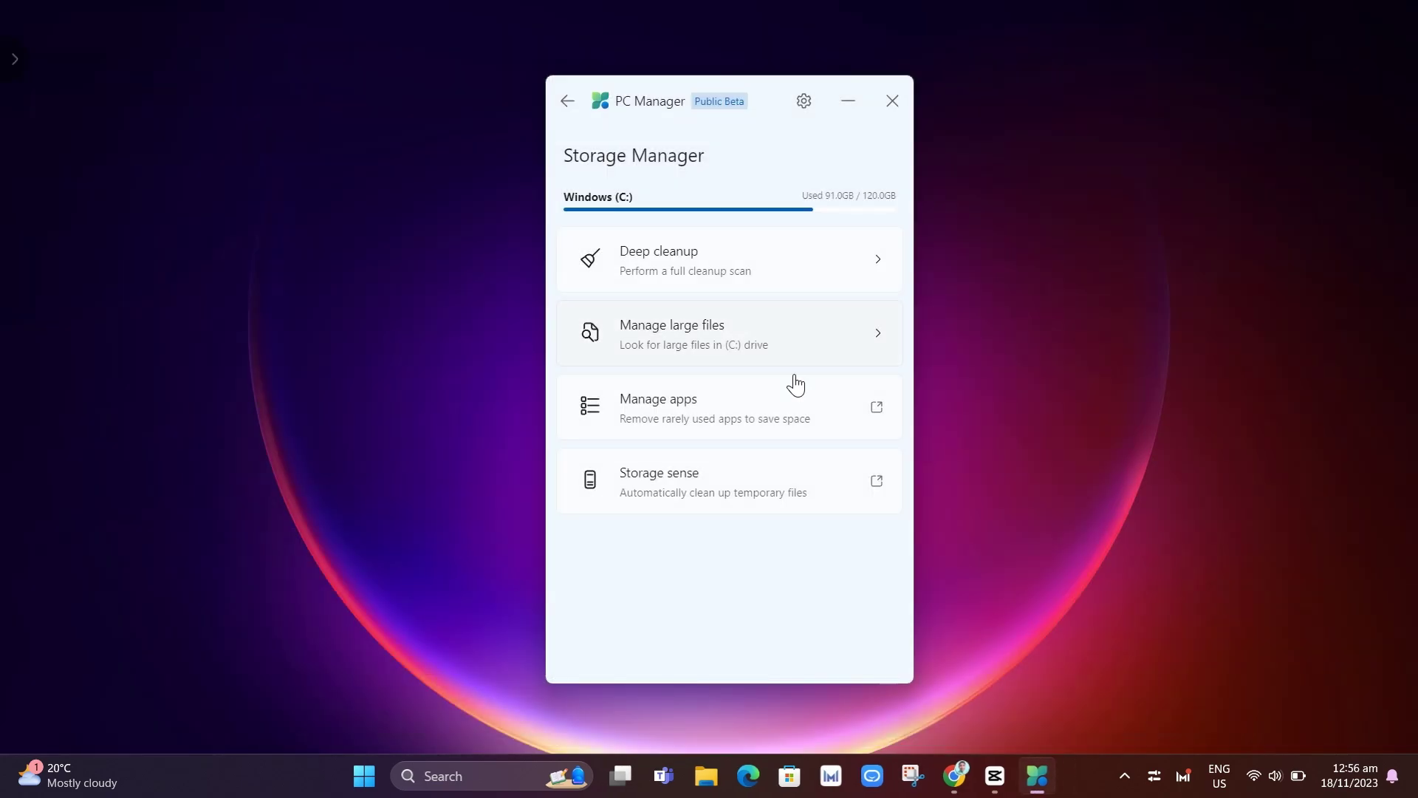
pyautogui.click(724, 500)
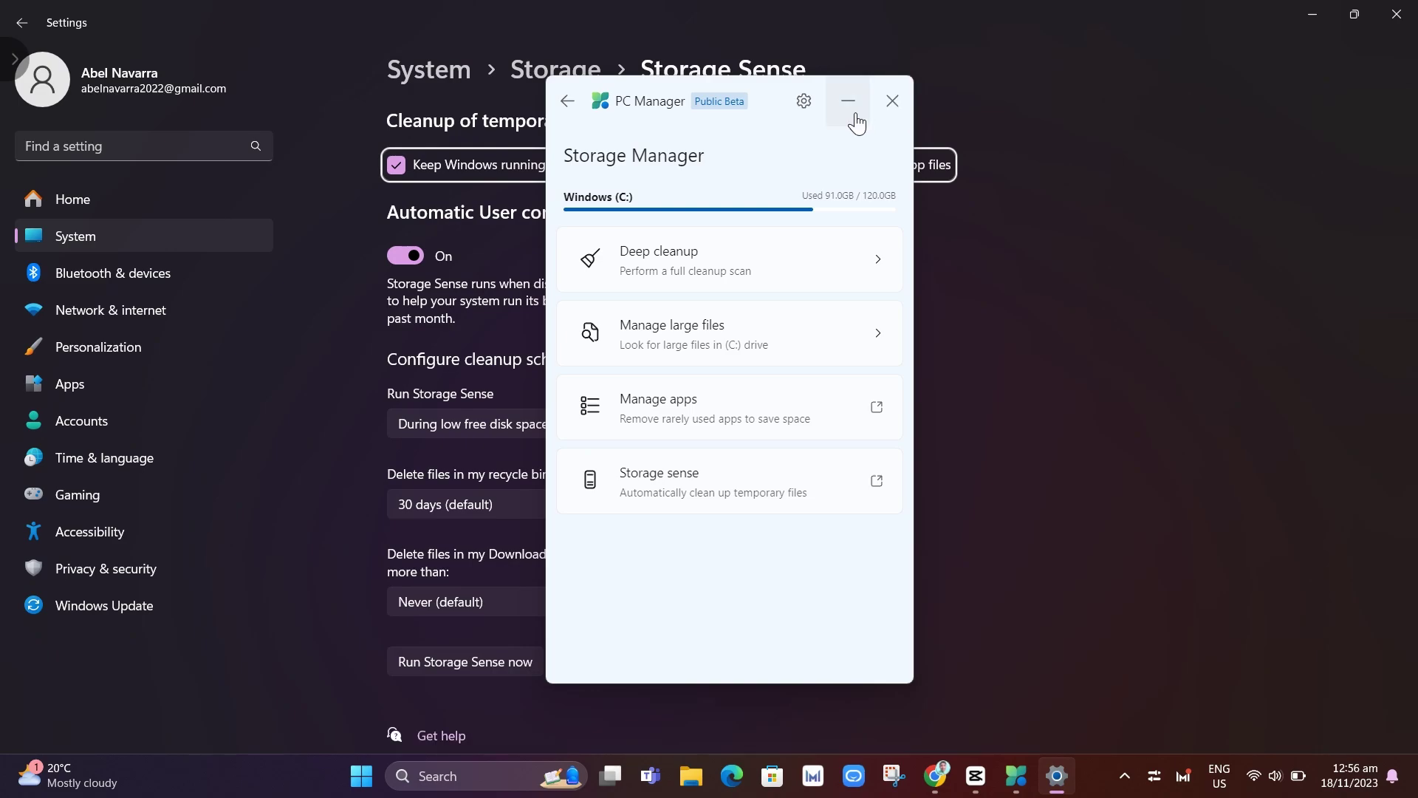
pyautogui.moveTo(778, 104); pyautogui.dragTo(1180, 114)
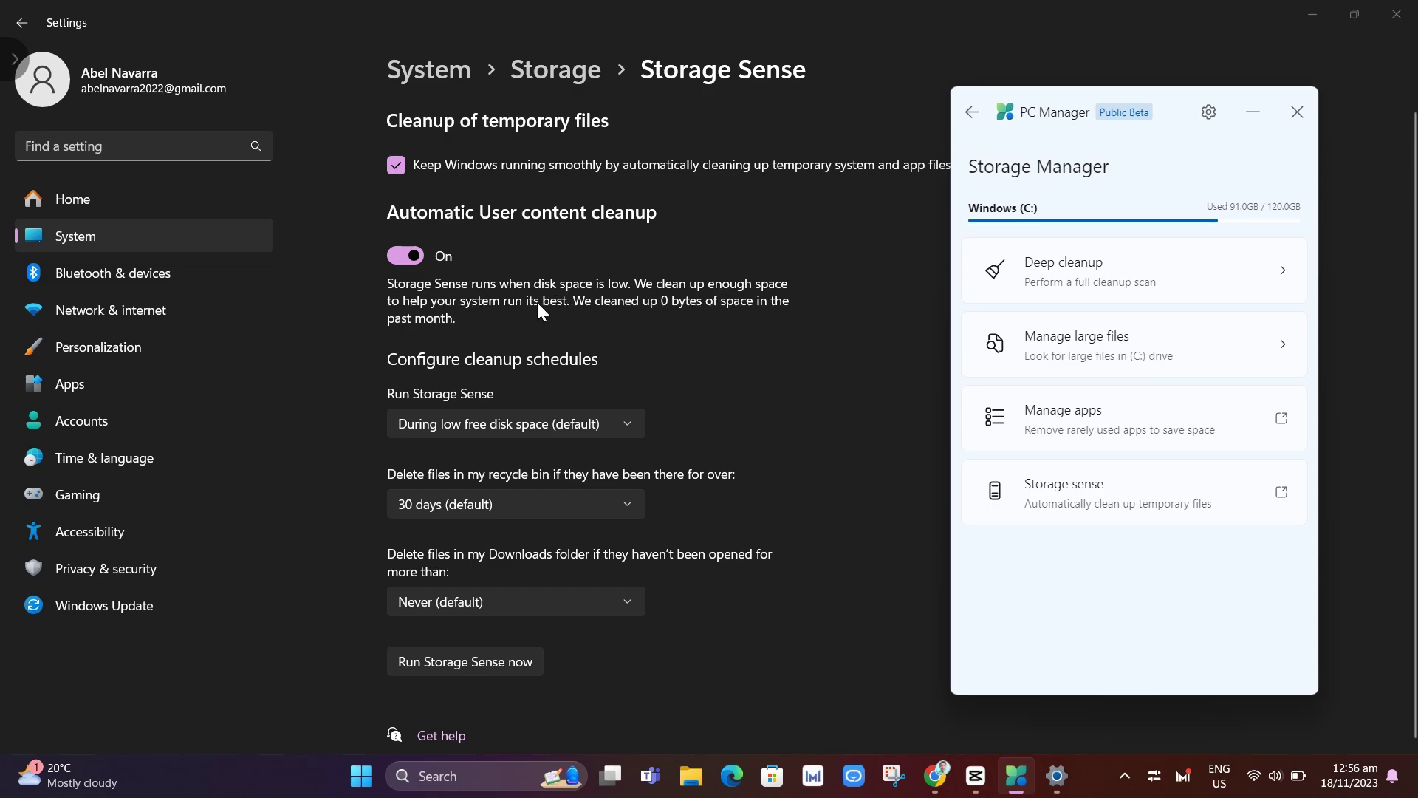
pyautogui.scroll(-1, 567, 506)
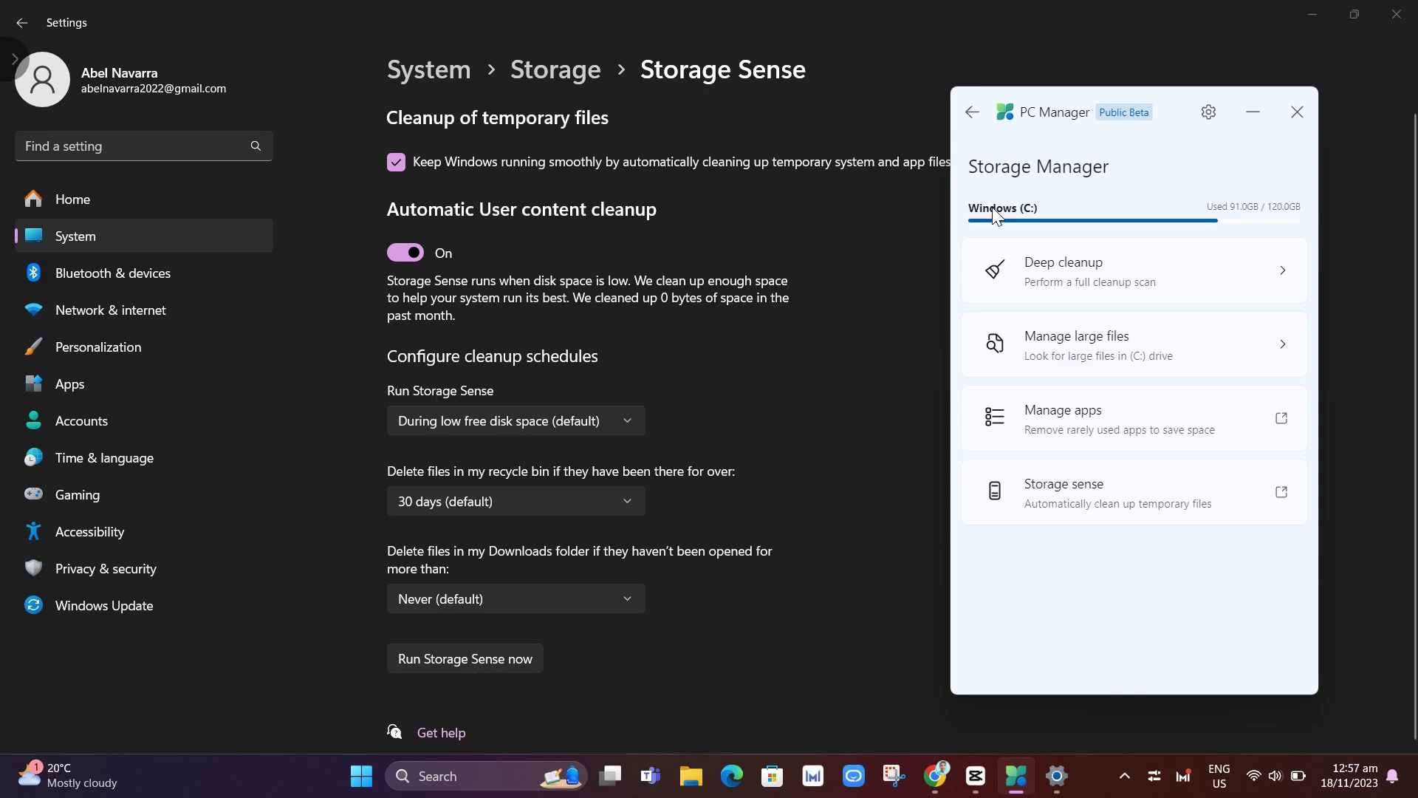
# Recentre PC Manager, return home and open the Process management list.
pyautogui.moveTo(1154, 91); pyautogui.dragTo(760, 150)
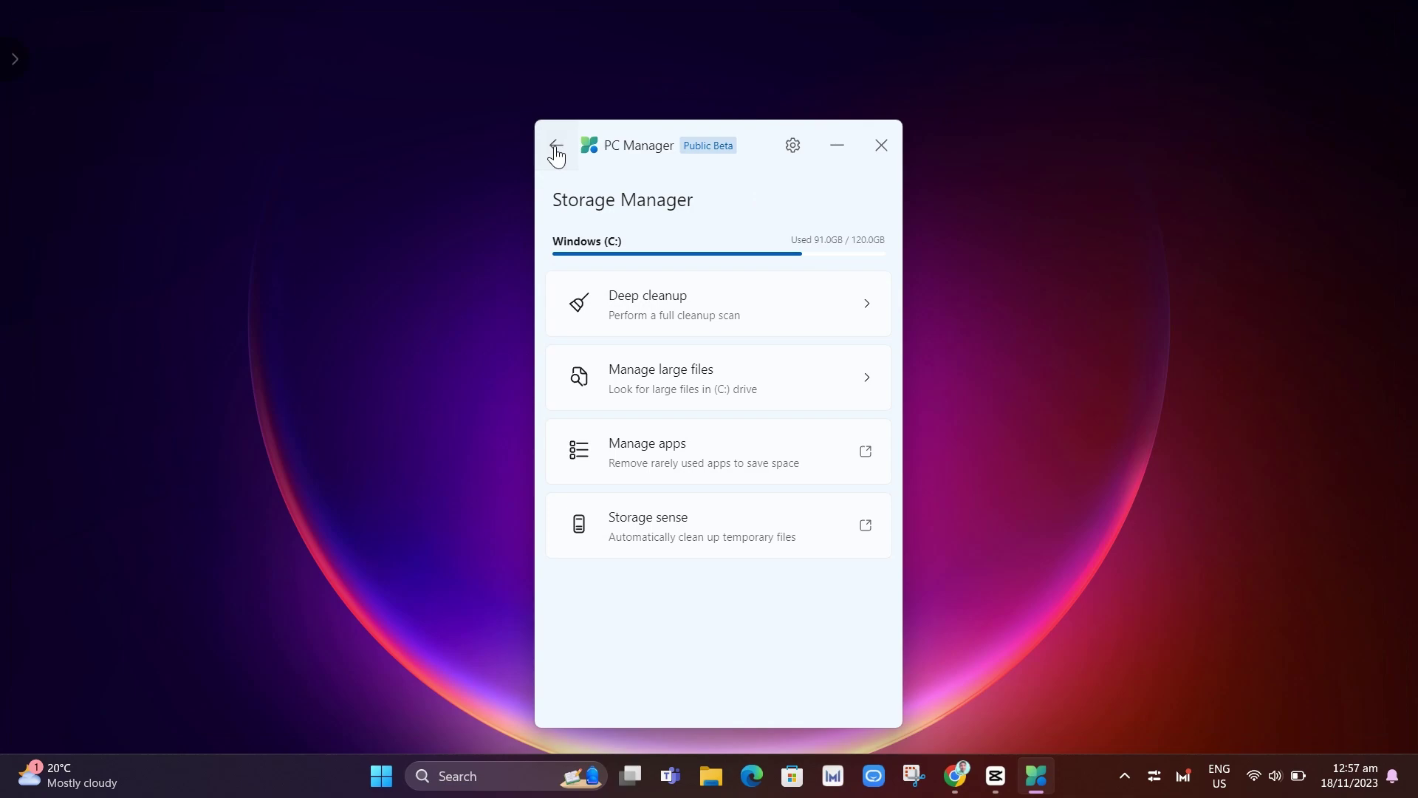
pyautogui.click(555, 146)
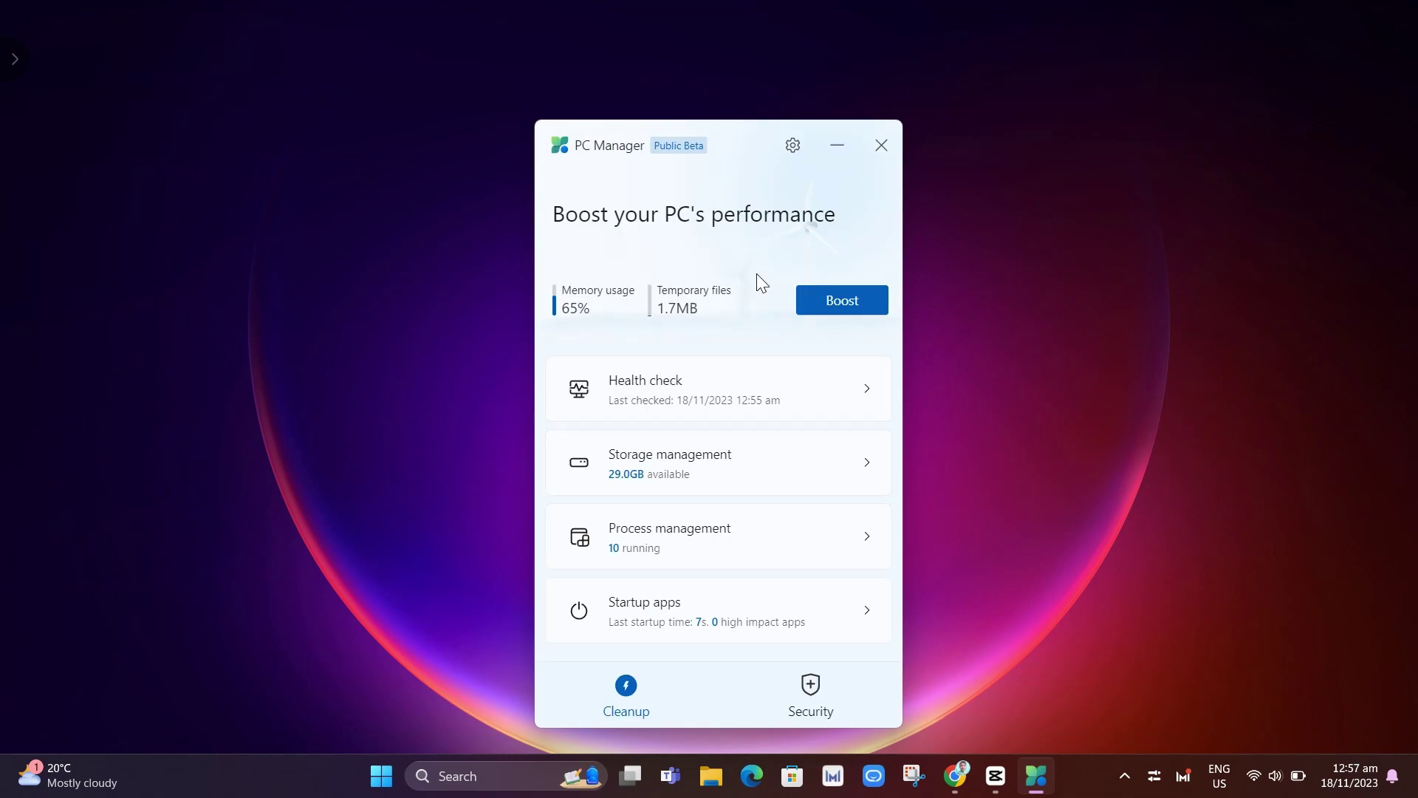
pyautogui.moveTo(725, 148); pyautogui.dragTo(721, 101)
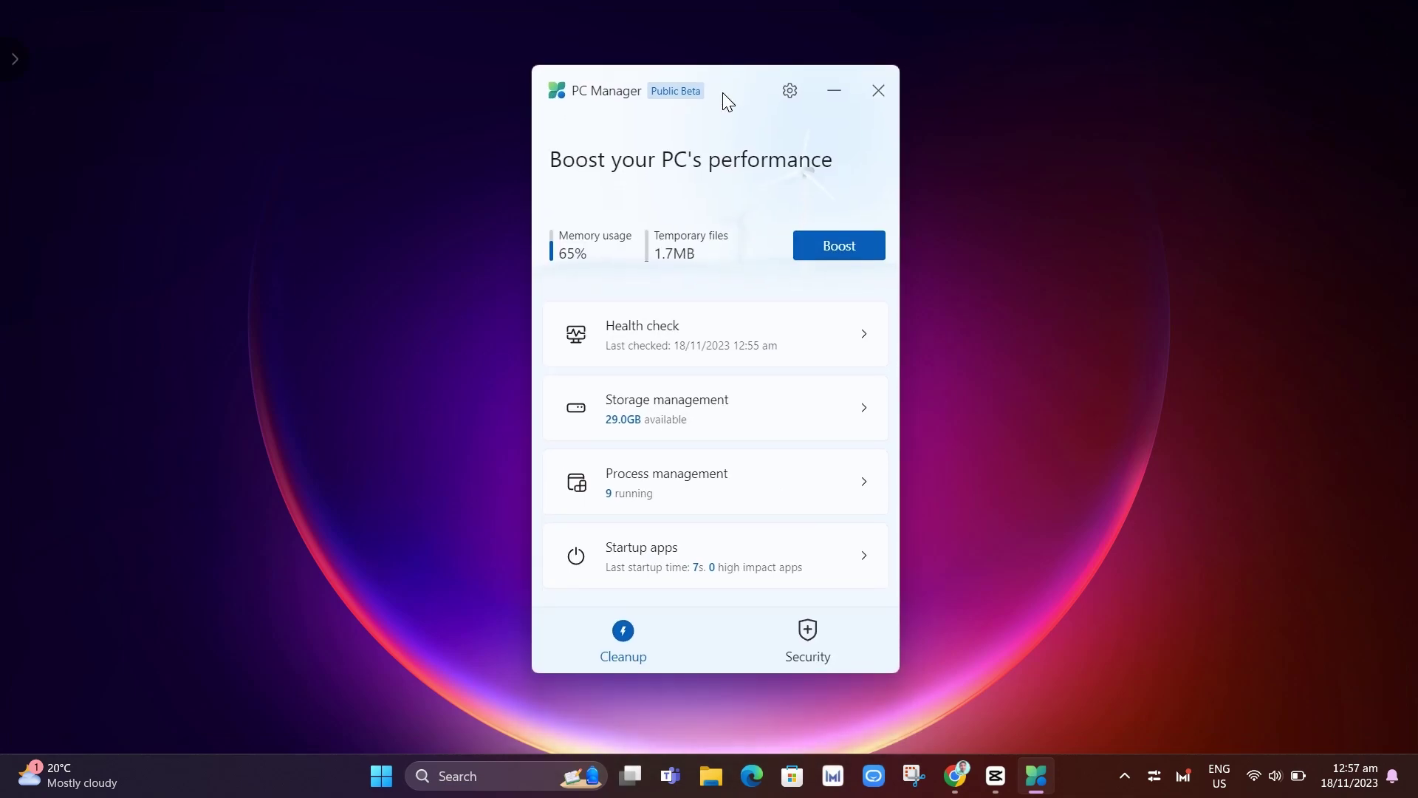
pyautogui.click(750, 500)
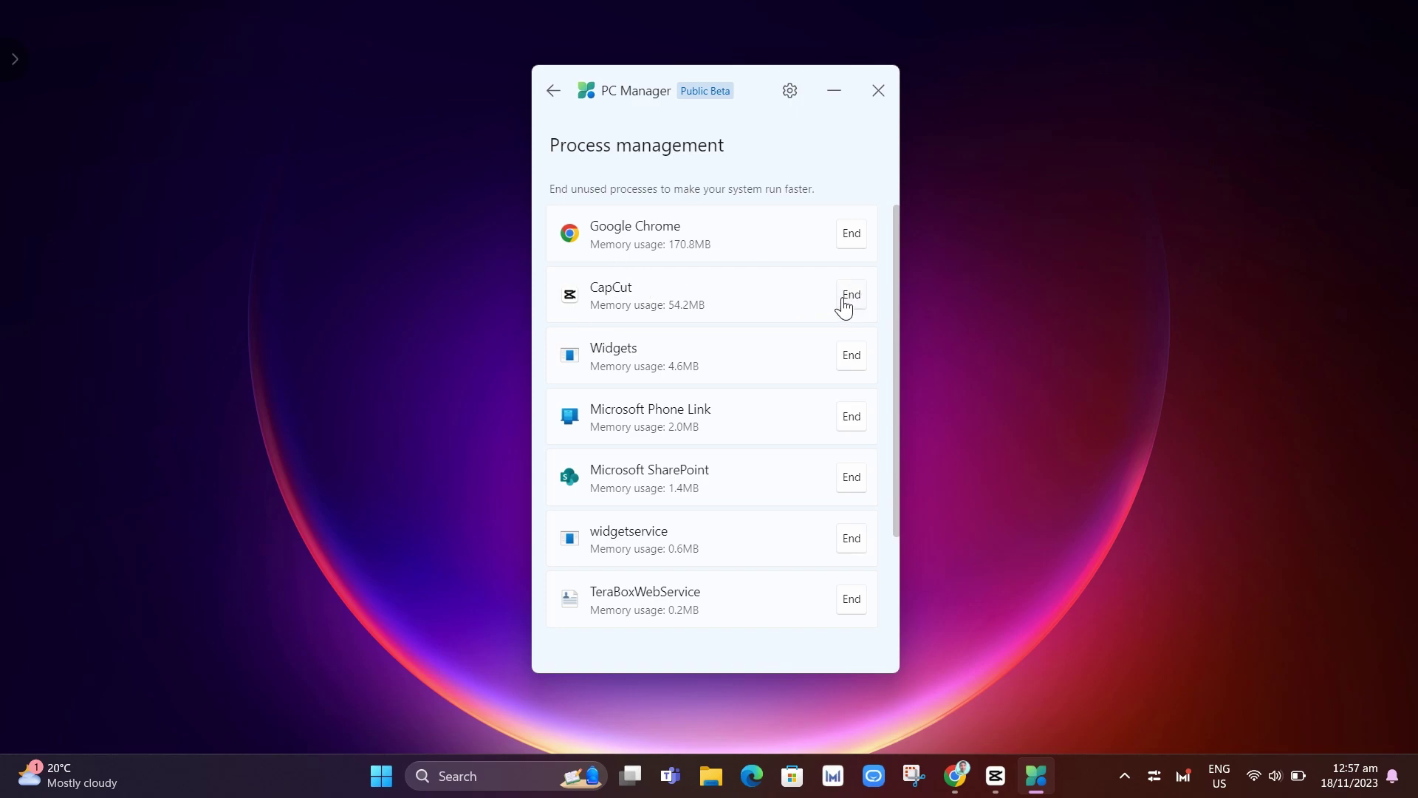
pyautogui.scroll(-3, 633, 464)
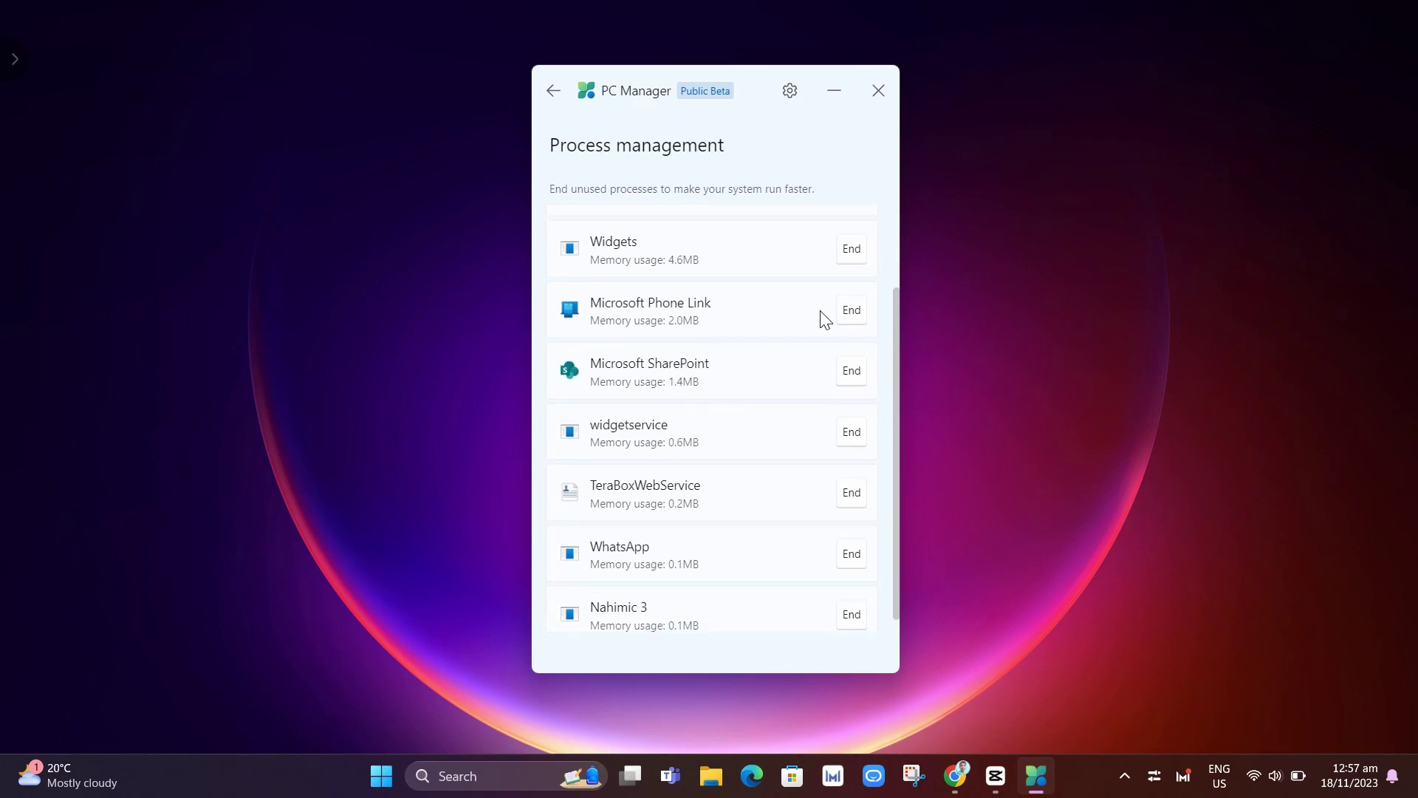
# End Microsoft Phone Link, Microsoft SharePoint, TeraBoxWebService, WhatsApp and Nahimic 3.
pyautogui.click(852, 313)
pyautogui.click(684, 418)
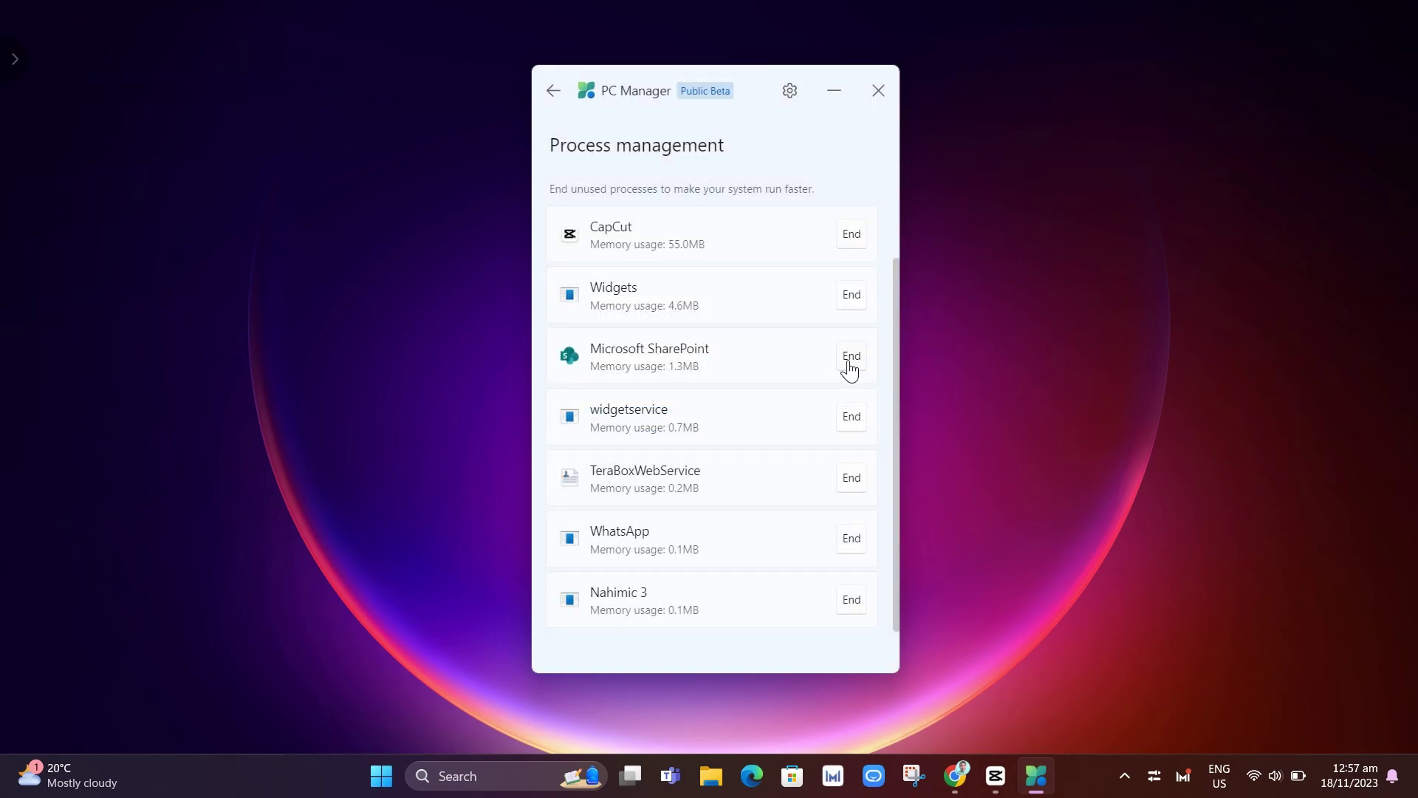
pyautogui.click(850, 362)
pyautogui.click(693, 424)
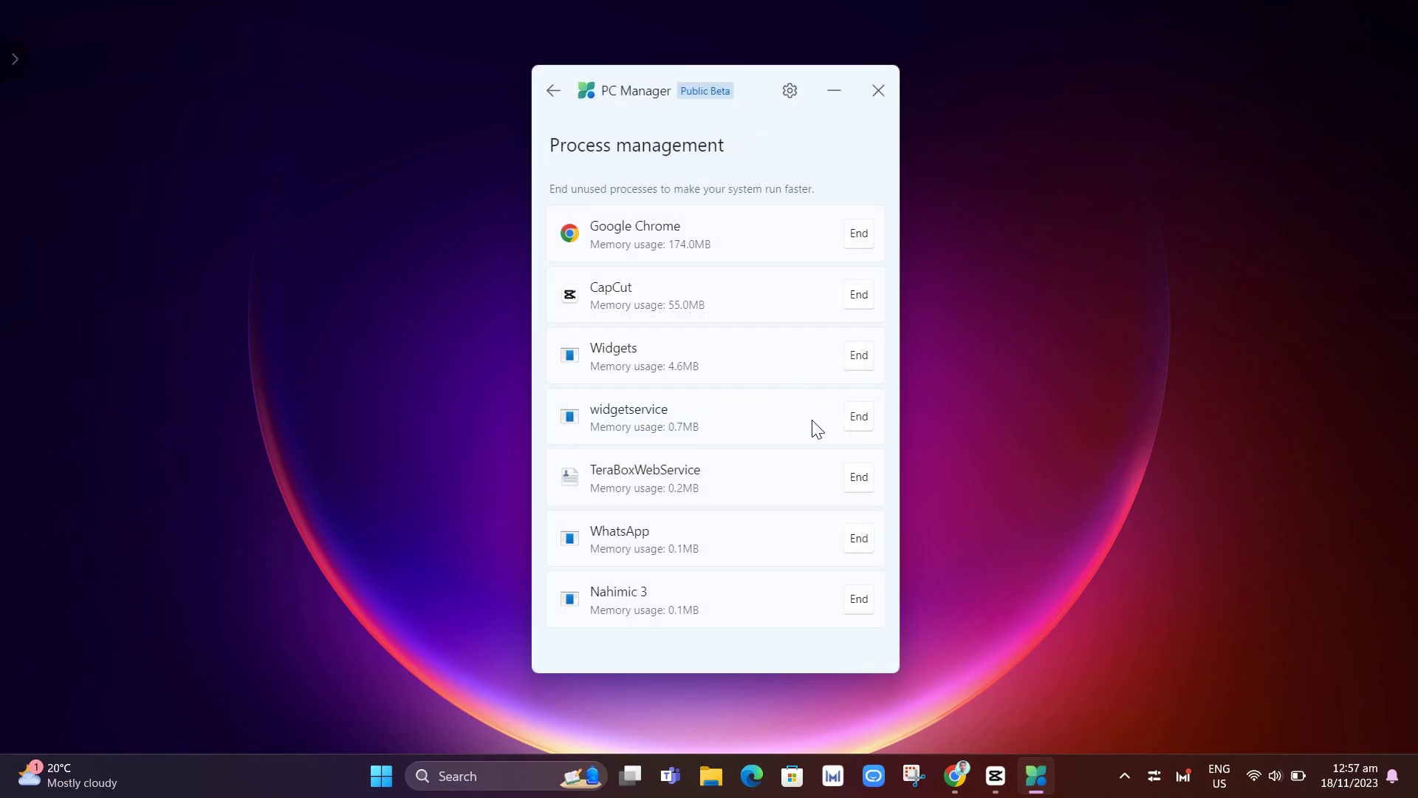
pyautogui.click(857, 478)
pyautogui.click(683, 429)
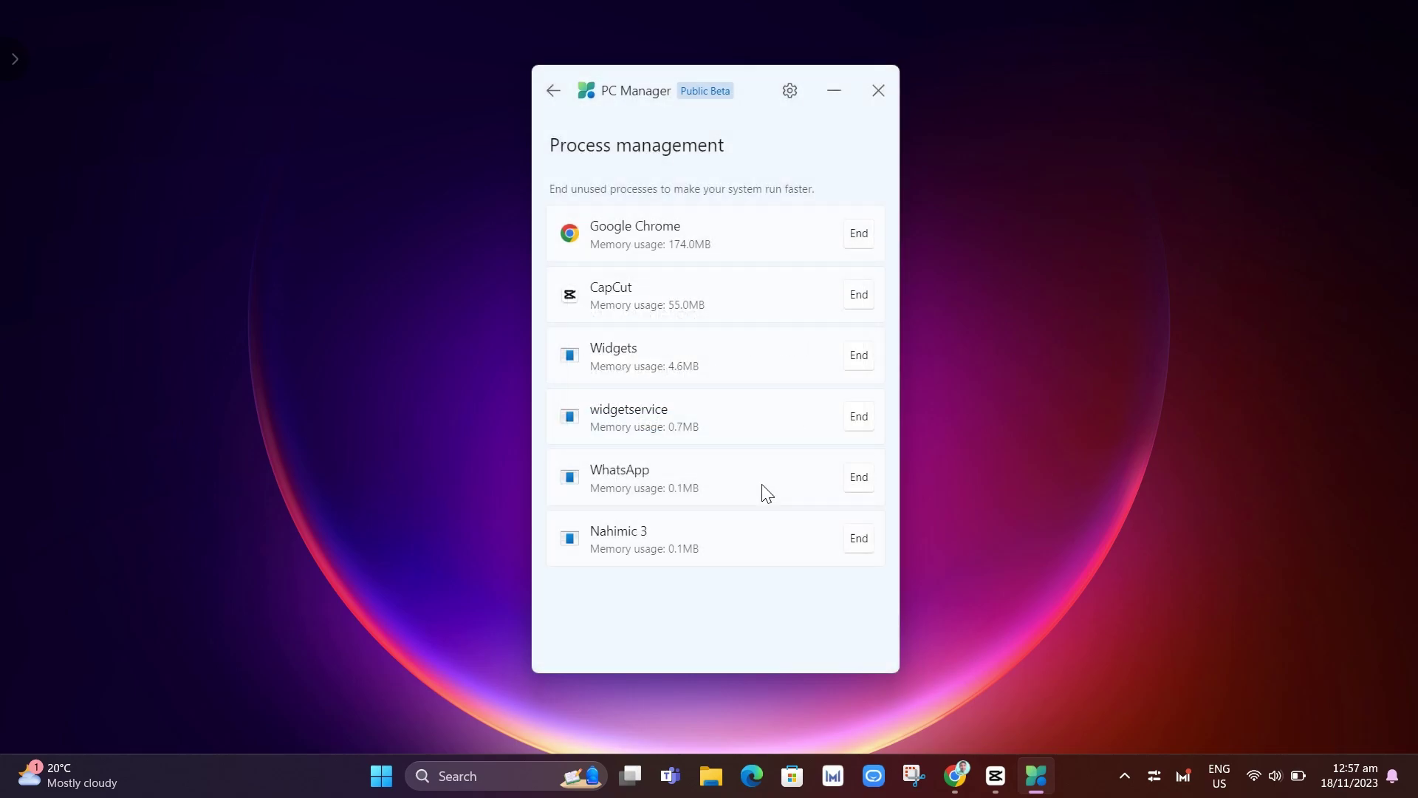
pyautogui.click(857, 477)
pyautogui.click(698, 427)
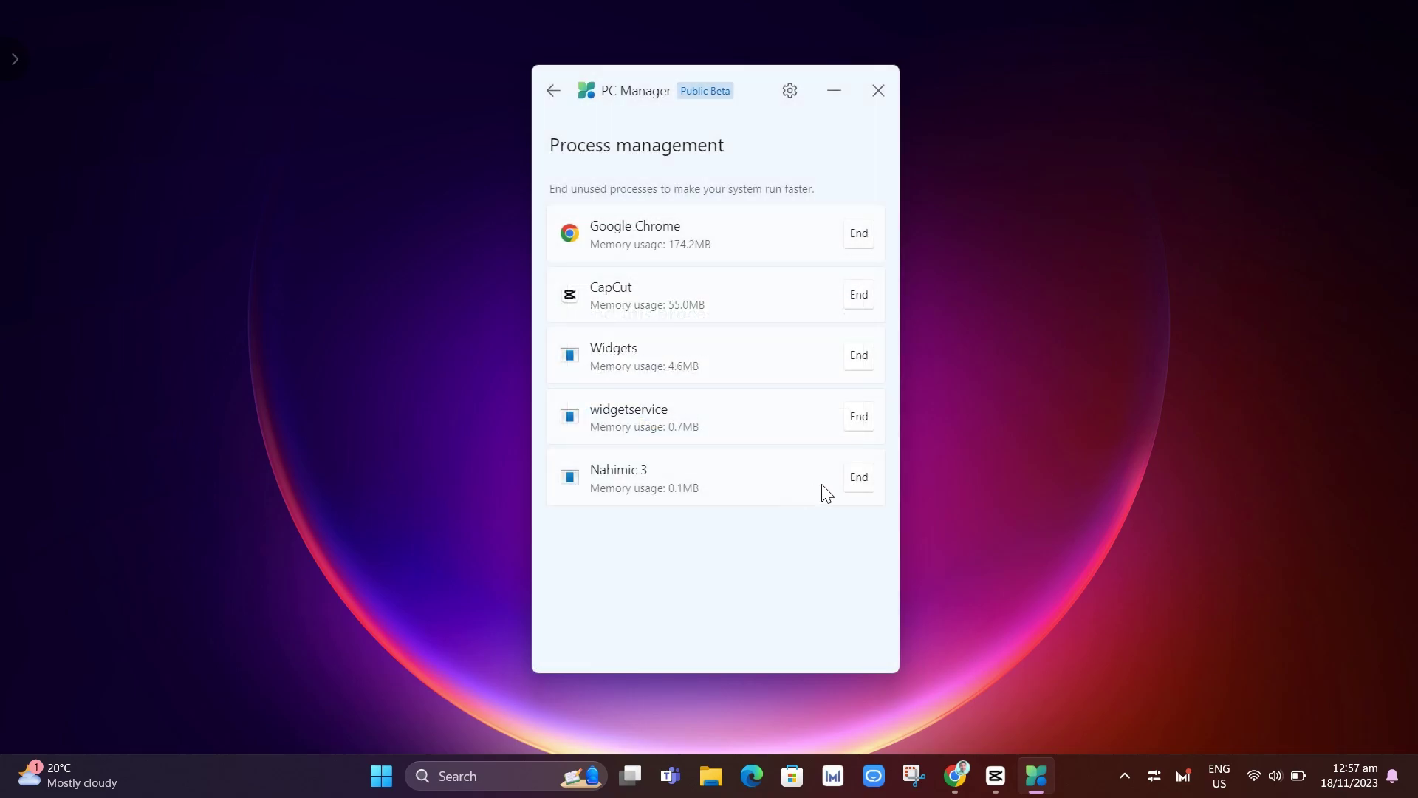
pyautogui.click(857, 477)
pyautogui.click(677, 421)
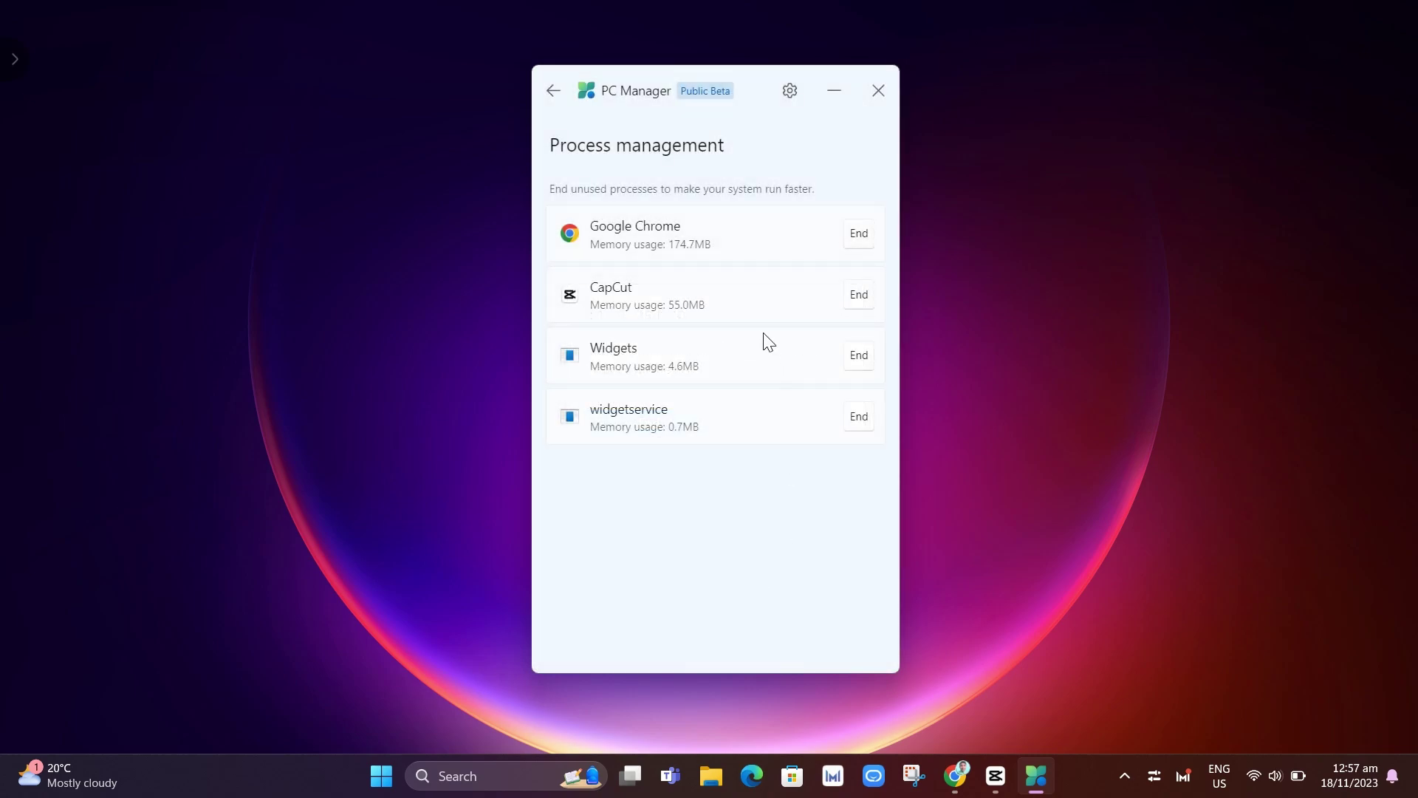
# Open Startup apps and disable OneDrive, Teams and Steam at startup.
pyautogui.click(553, 92)
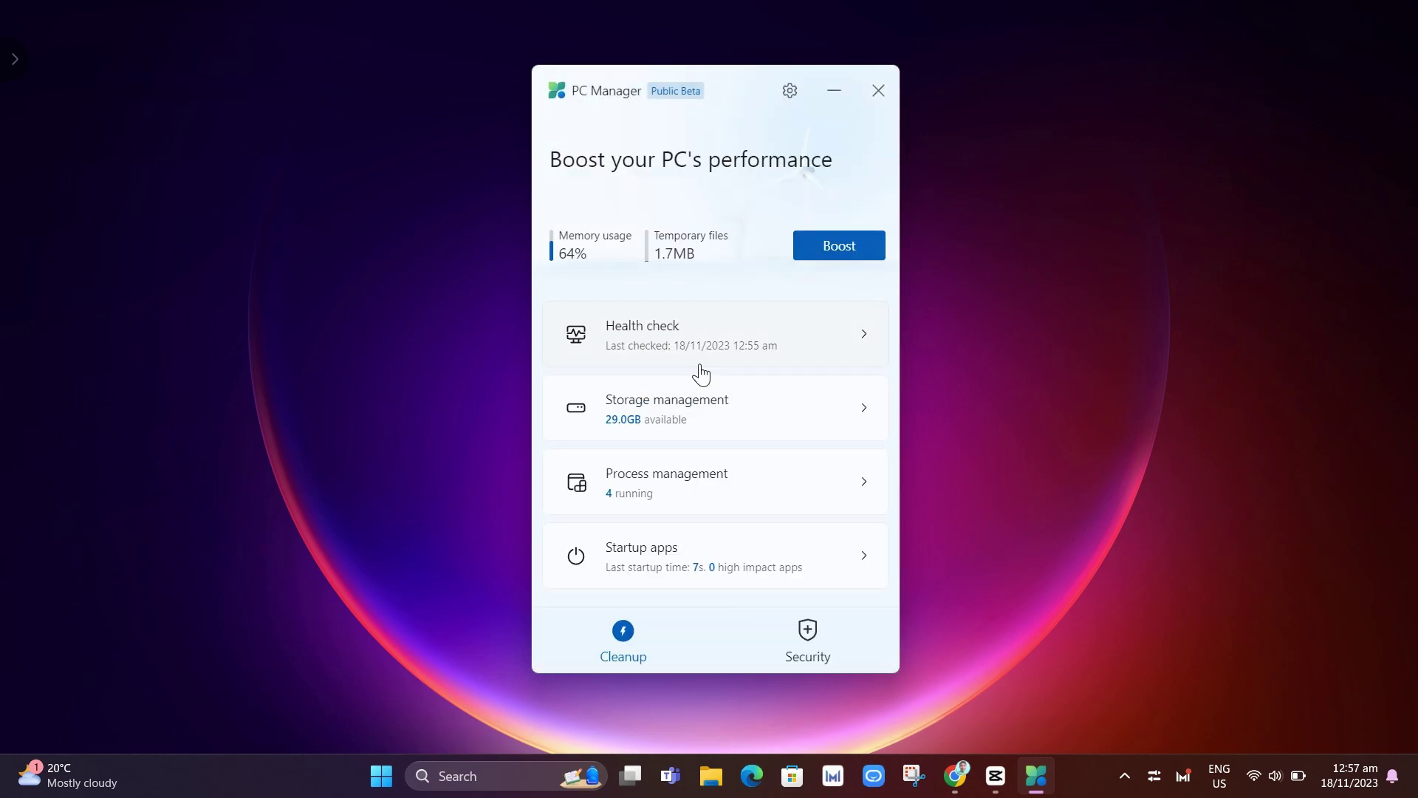
pyautogui.click(737, 577)
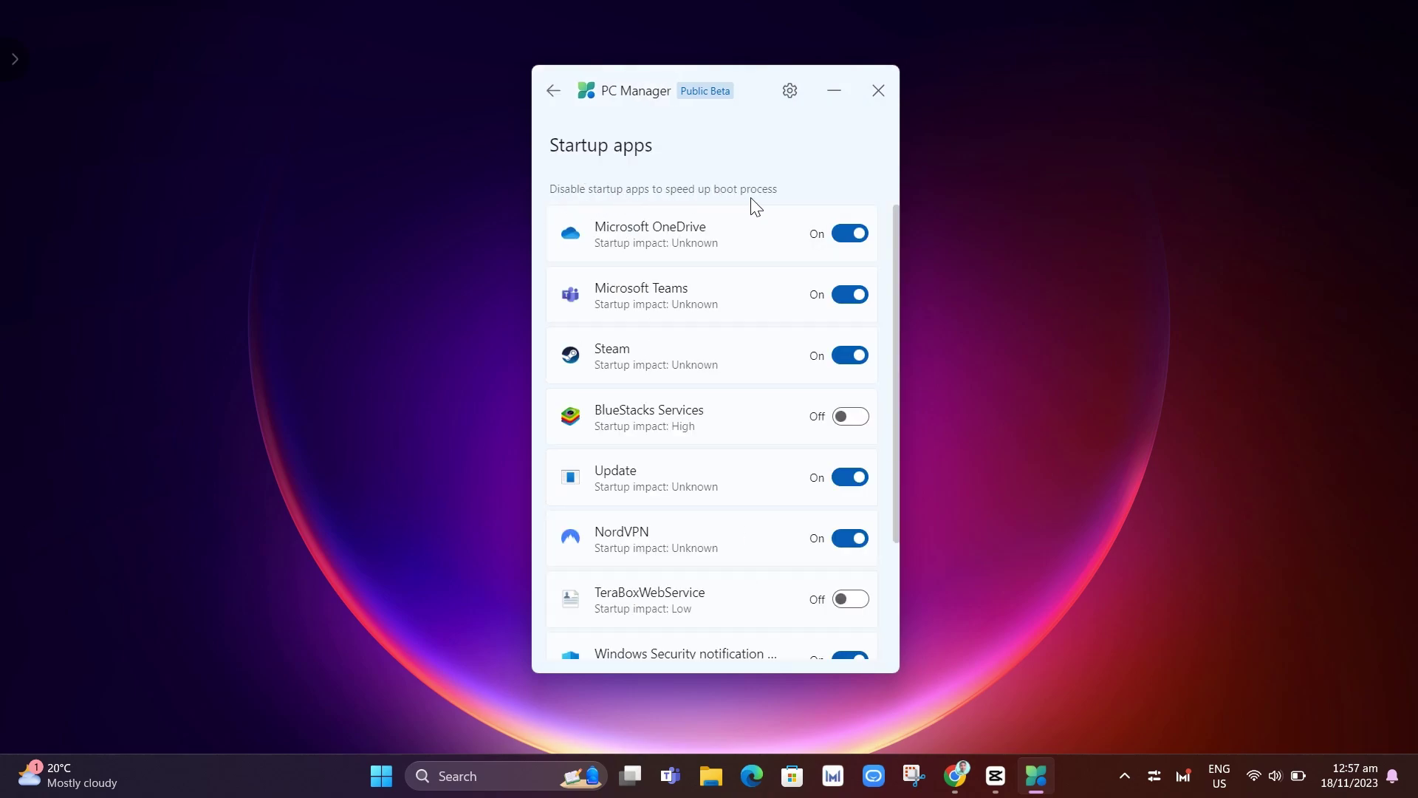
pyautogui.click(851, 234)
pyautogui.click(849, 295)
pyautogui.click(847, 357)
# Disable Update, NordVPN, Windows Security notification, Nearby Share and Adobe Reader at startup.
pyautogui.scroll(-2, 846, 367)
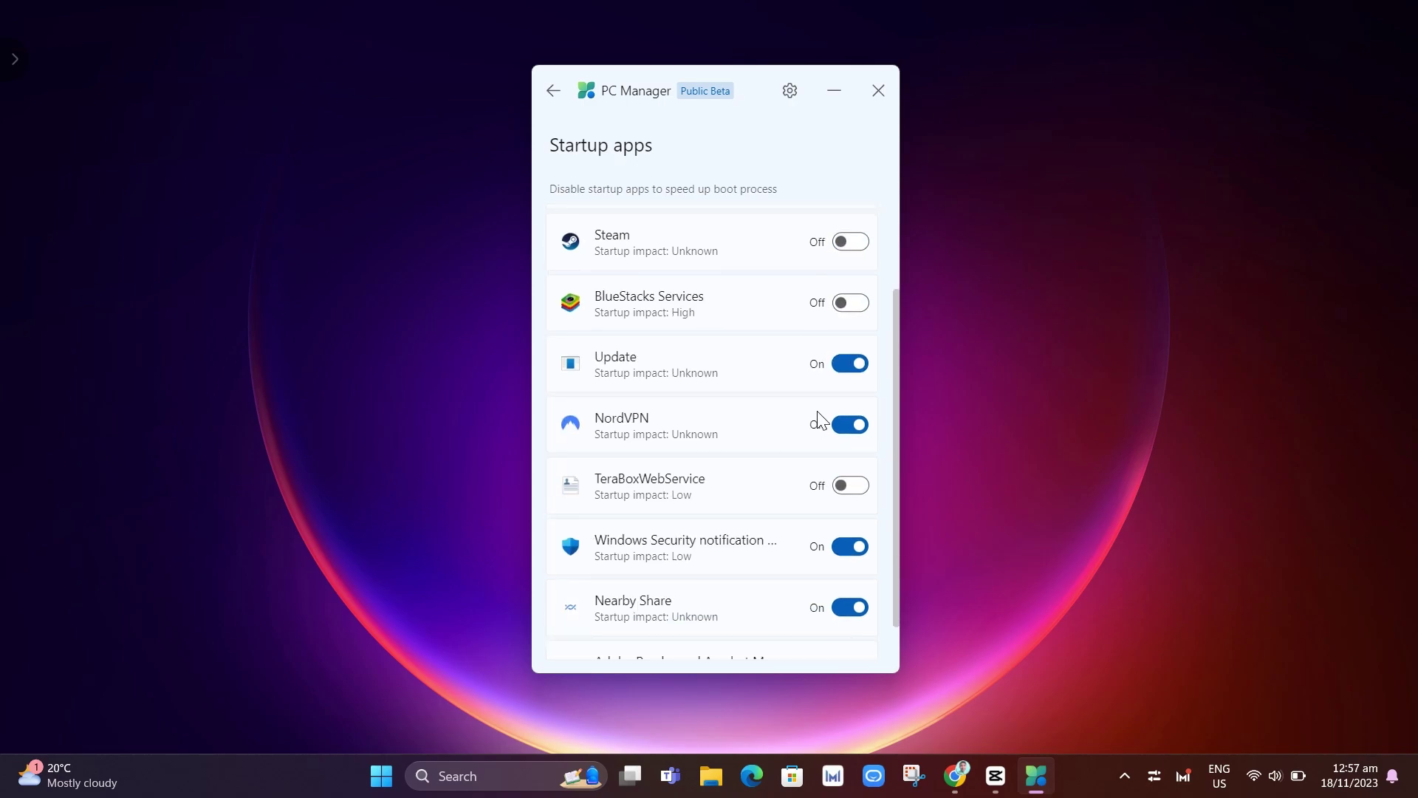
pyautogui.click(853, 365)
pyautogui.click(848, 424)
pyautogui.scroll(-1, 793, 541)
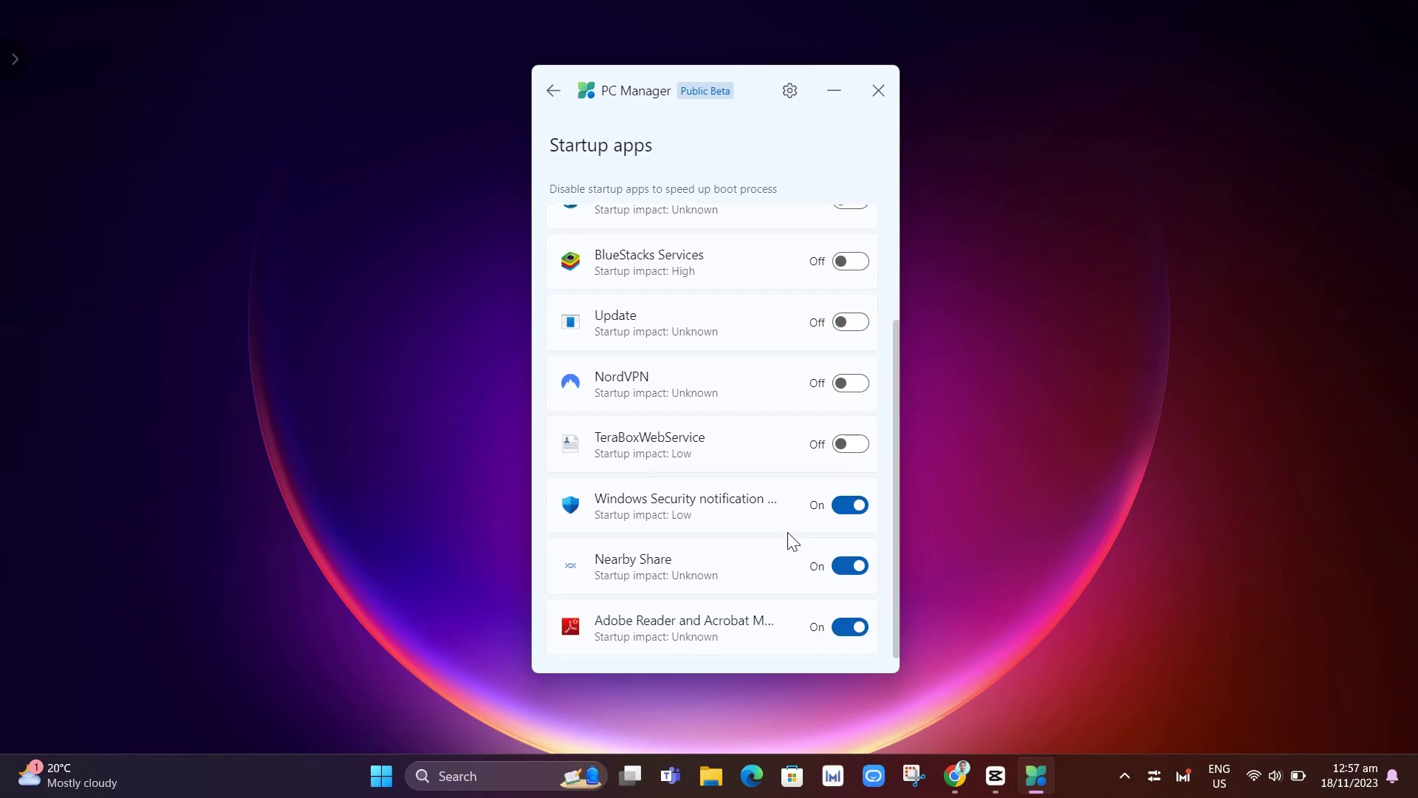
pyautogui.click(842, 507)
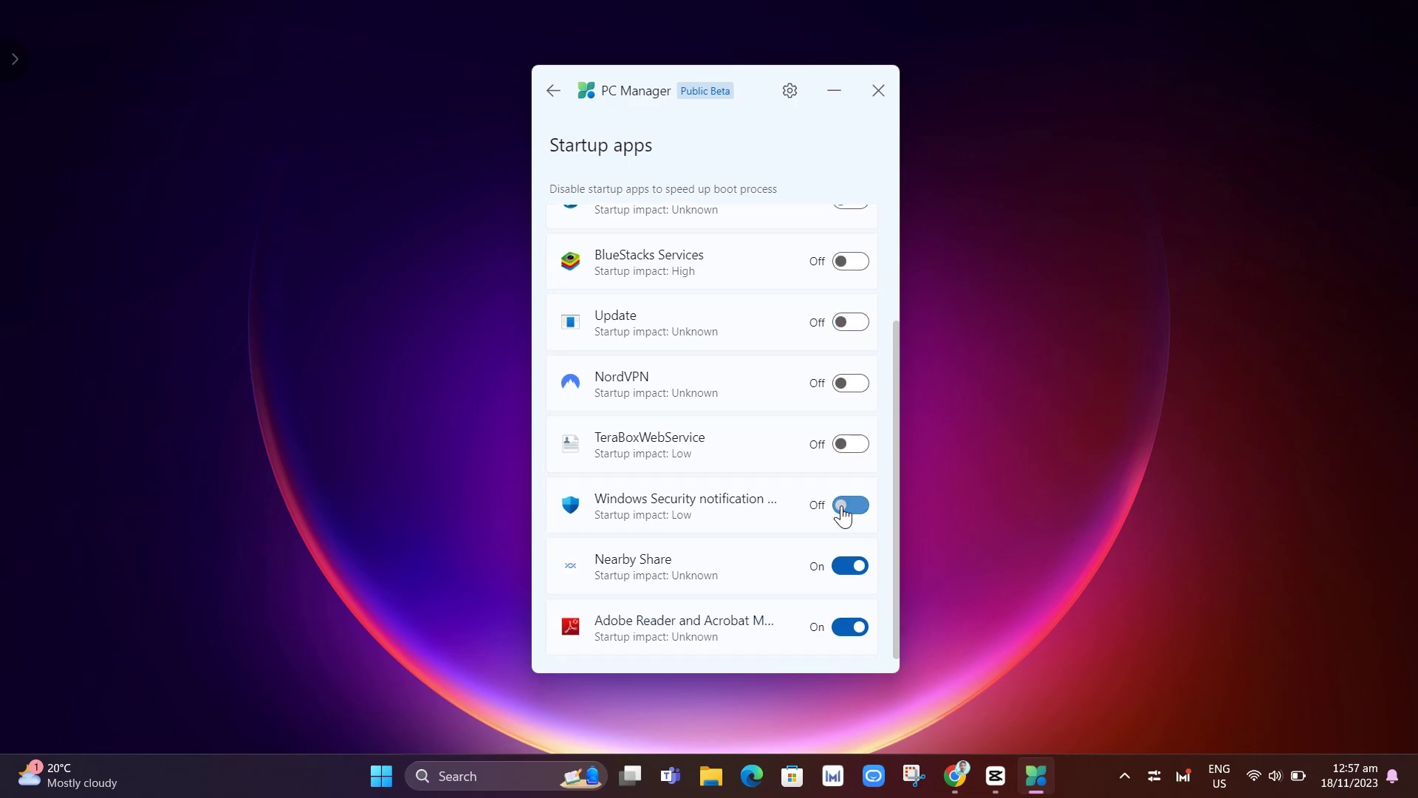
pyautogui.click(843, 566)
pyautogui.click(849, 626)
pyautogui.scroll(3, 727, 580)
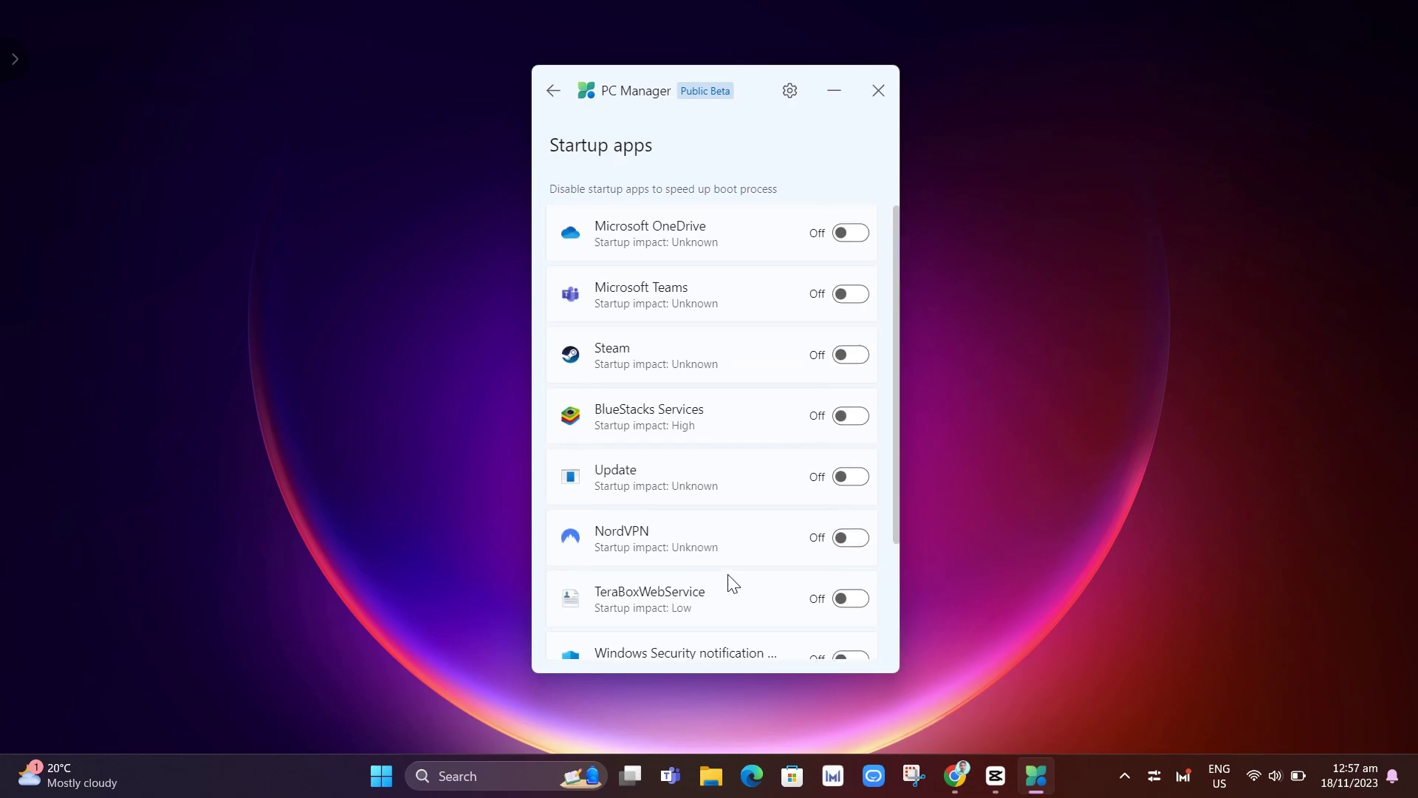
pyautogui.scroll(-3, 734, 452)
pyautogui.scroll(3, 734, 452)
# Go to the Security tools and review the Allowed threats list in Windows Security.
pyautogui.click(555, 92)
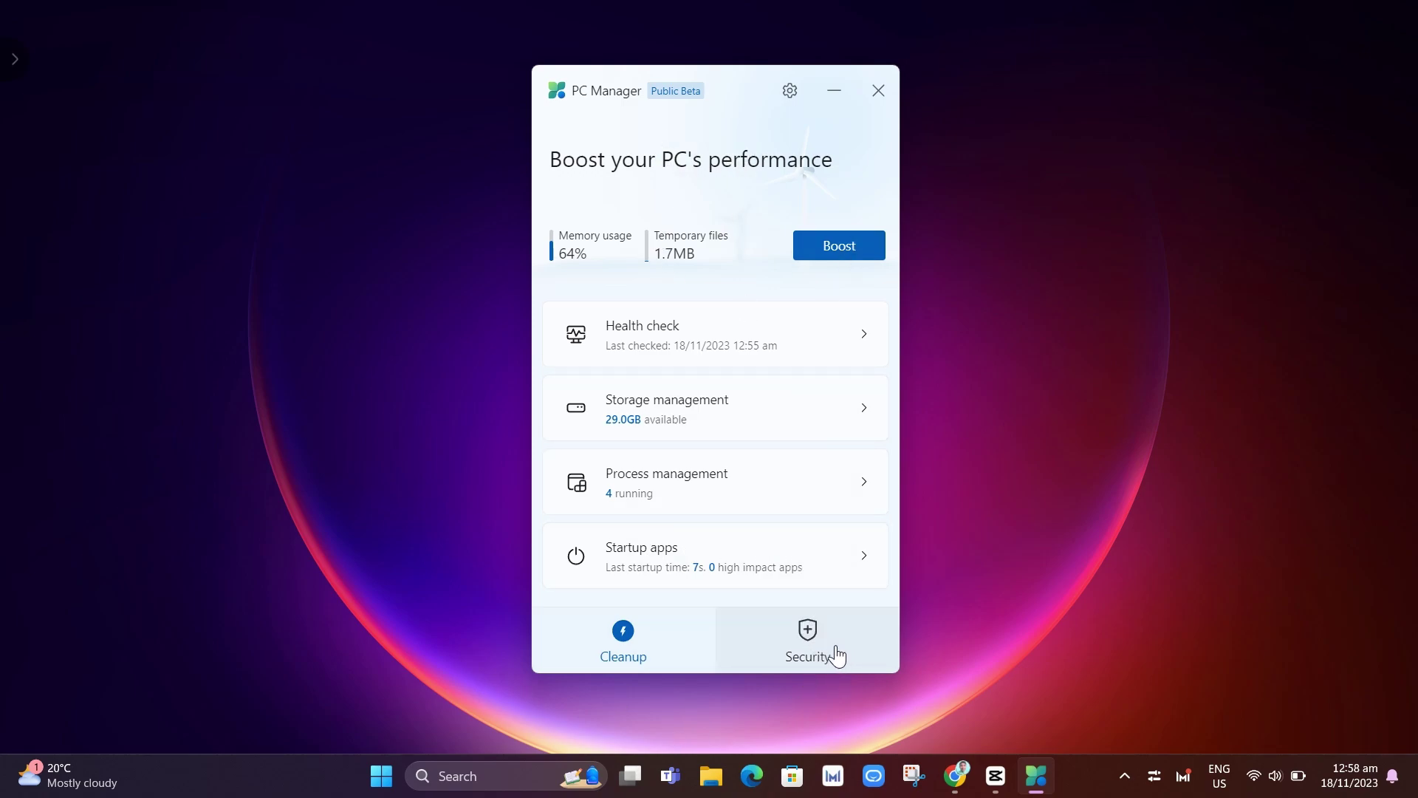
pyautogui.click(815, 635)
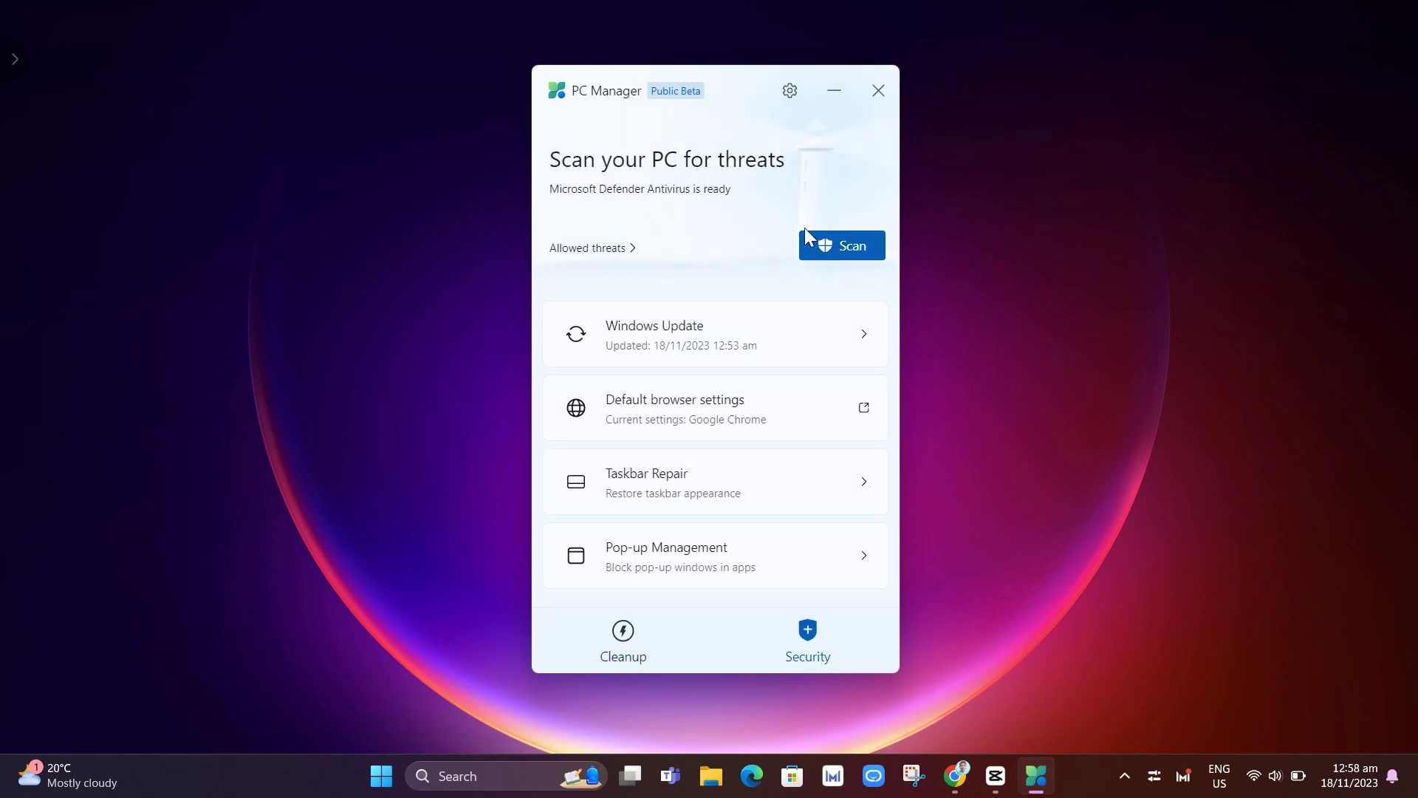
pyautogui.click(628, 250)
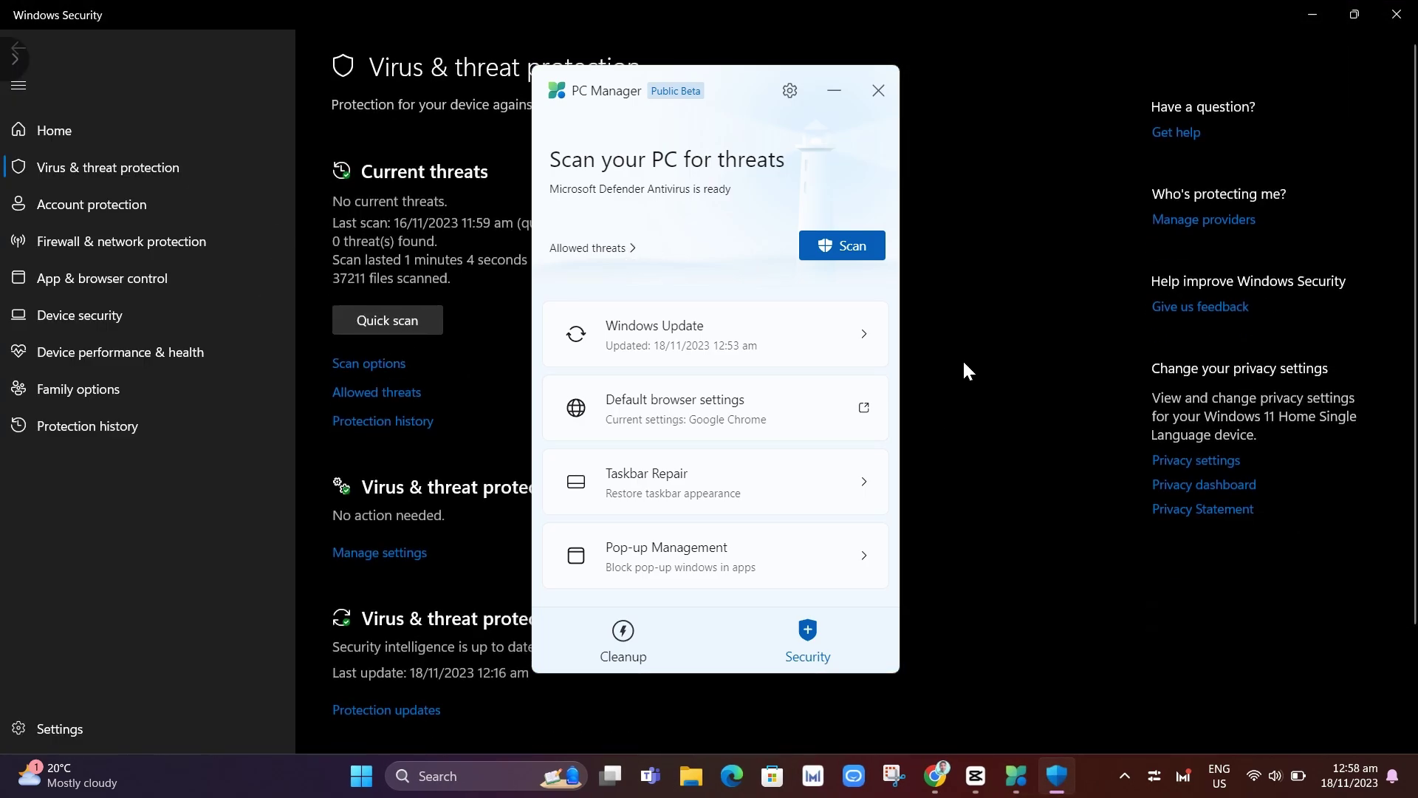
pyautogui.click(1396, 14)
# Start a Defender threat scan, cancel it, and return to the Security overview.
pyautogui.click(838, 247)
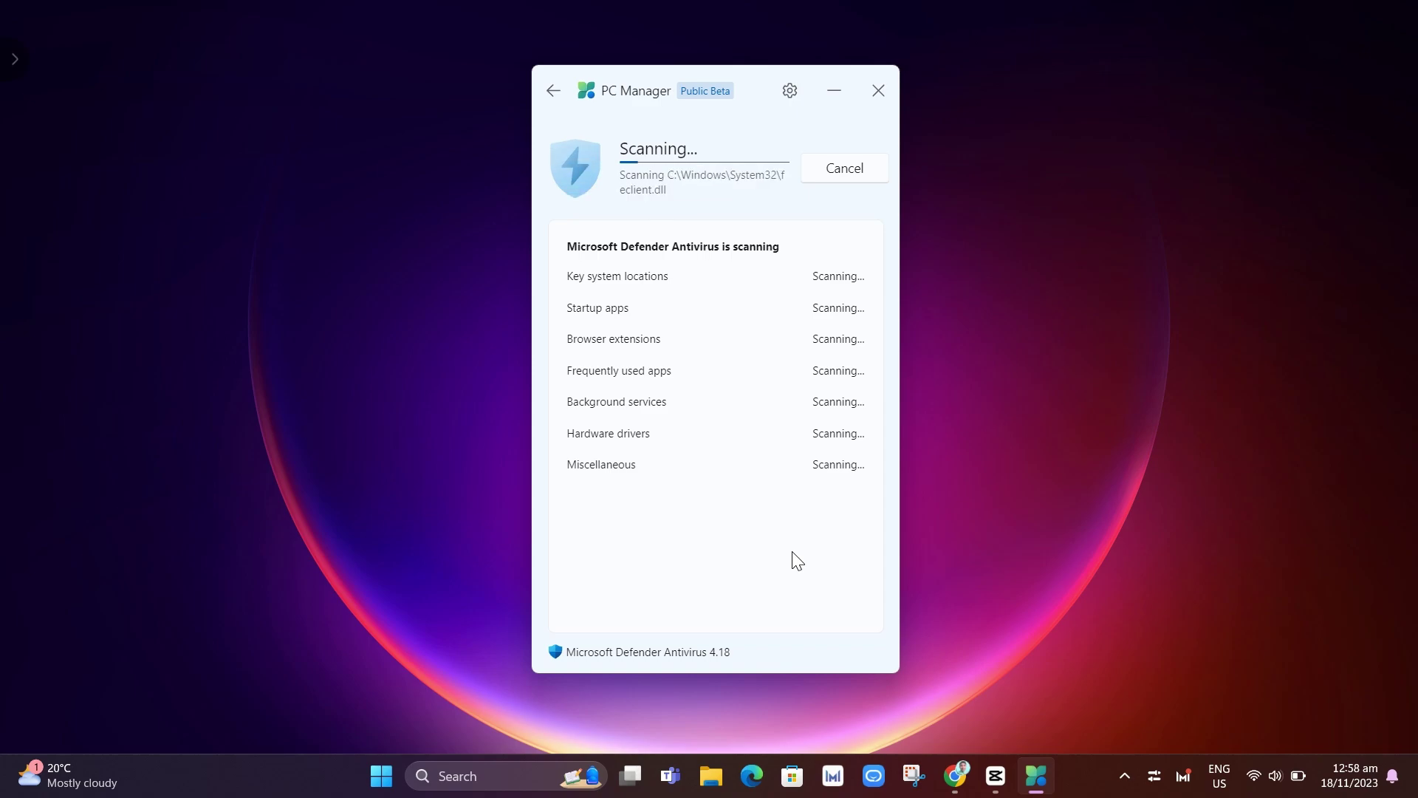
pyautogui.click(844, 172)
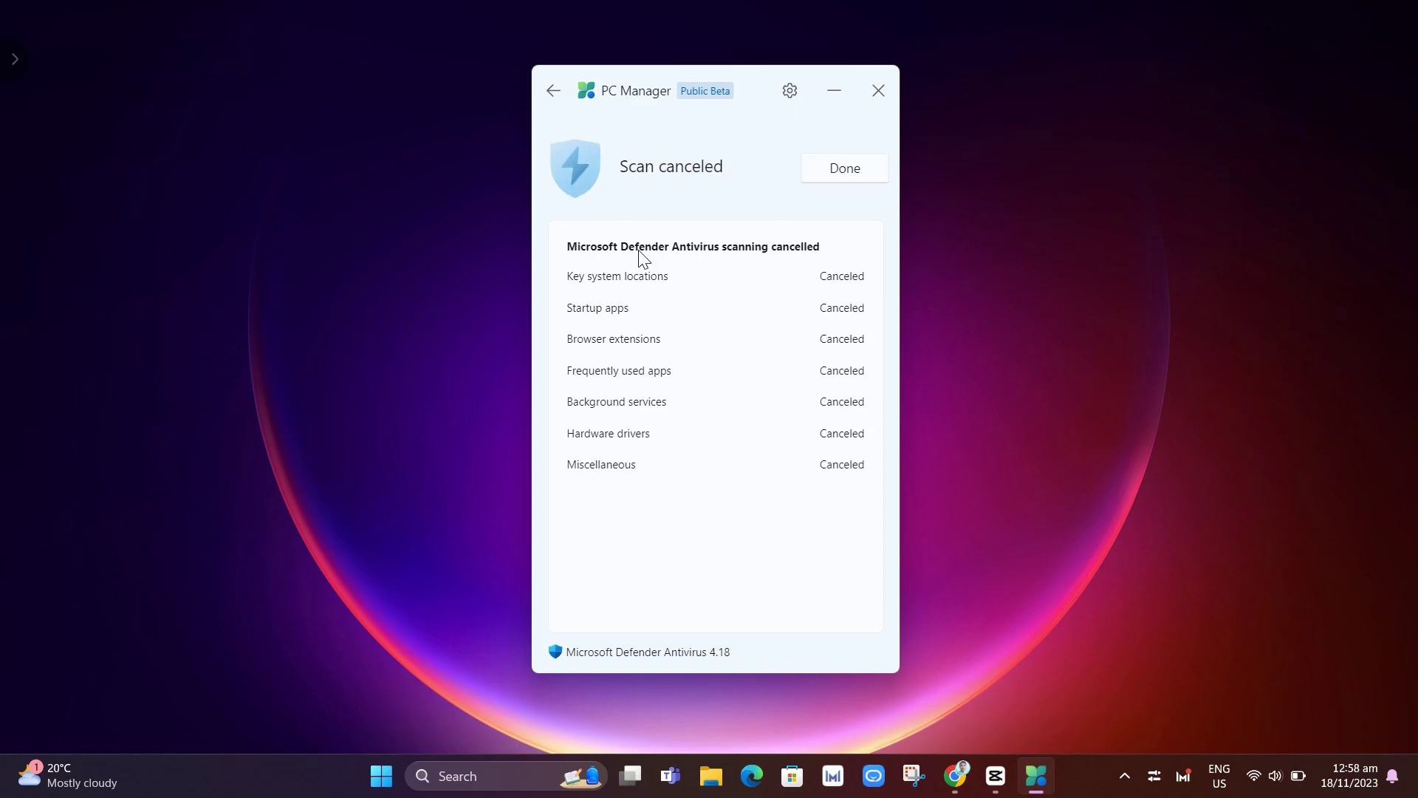
pyautogui.click(551, 102)
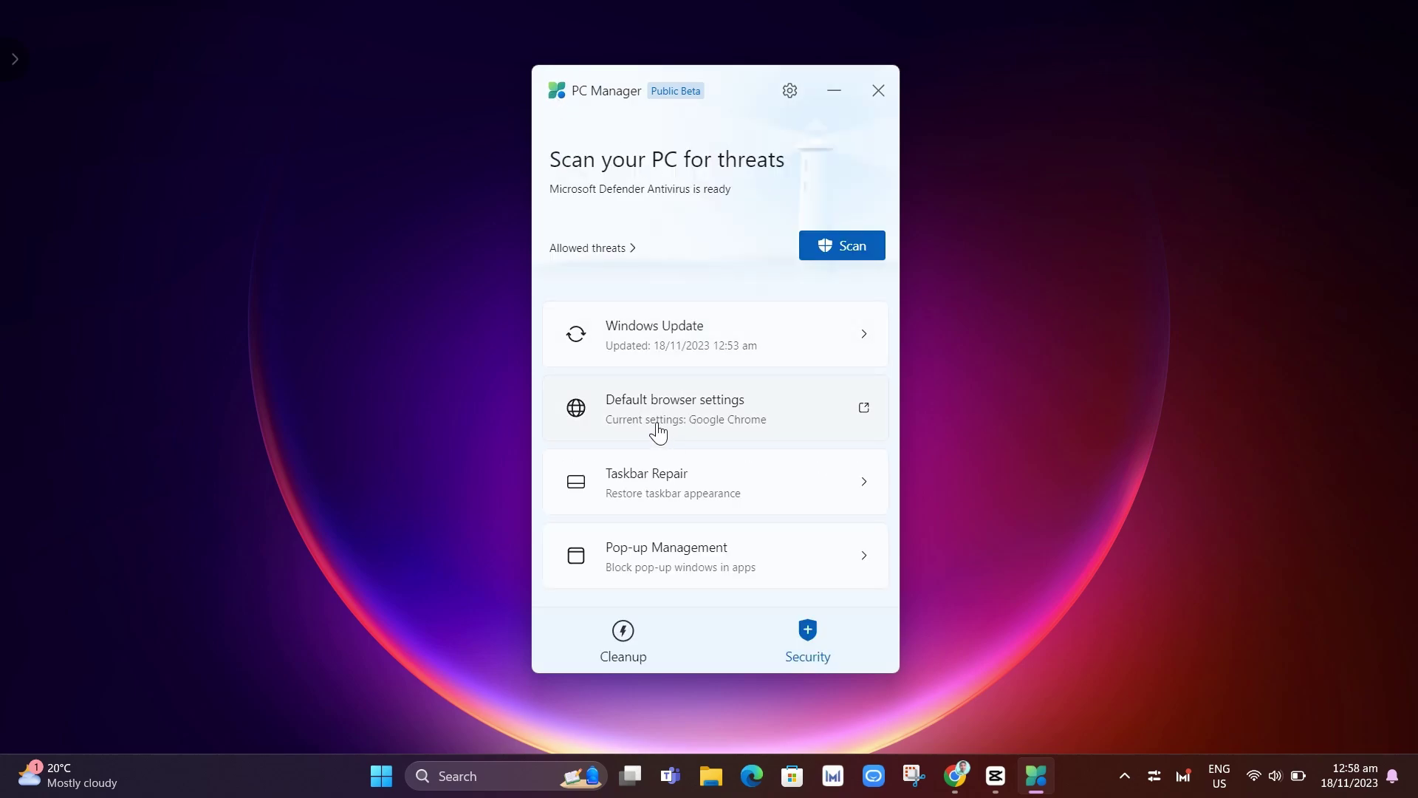
pyautogui.click(702, 343)
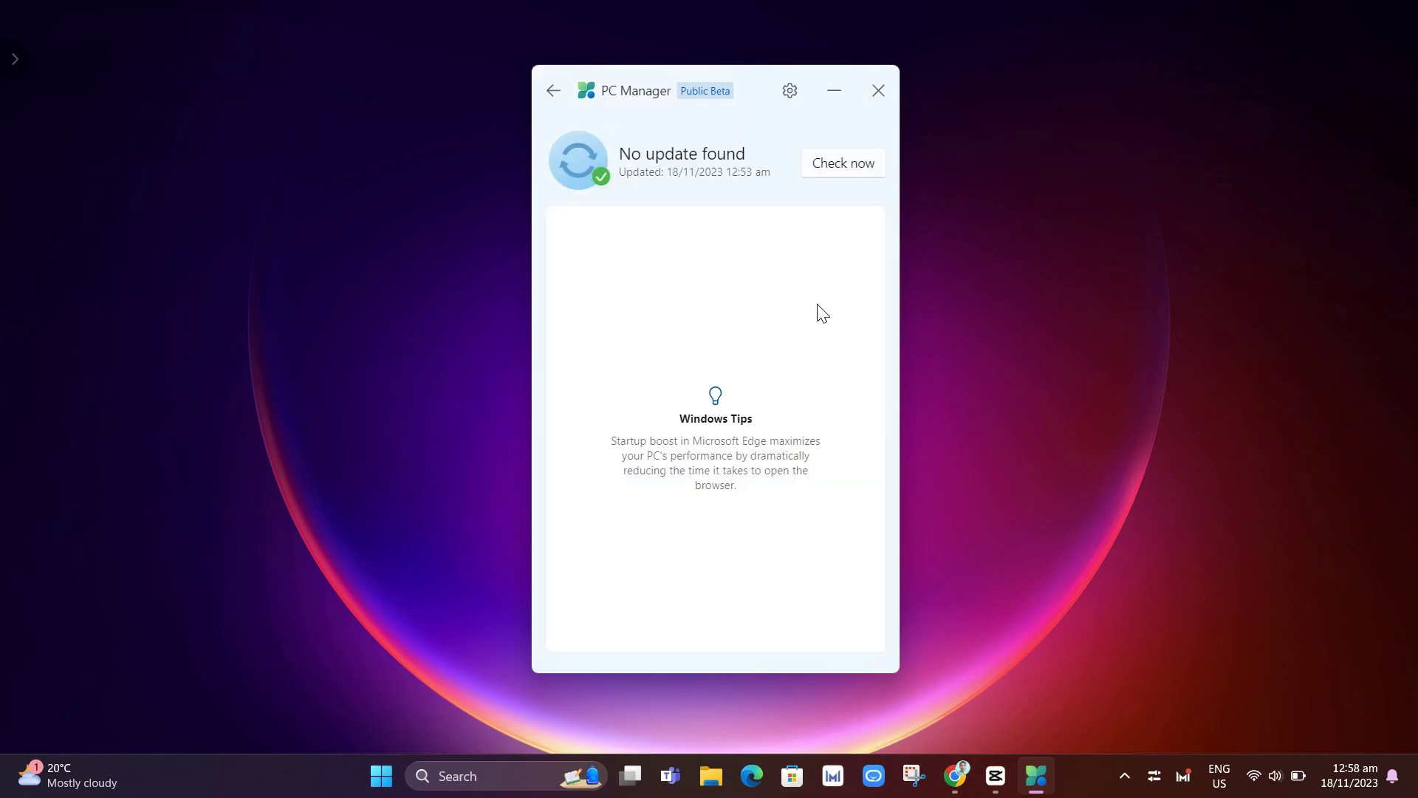
pyautogui.click(554, 90)
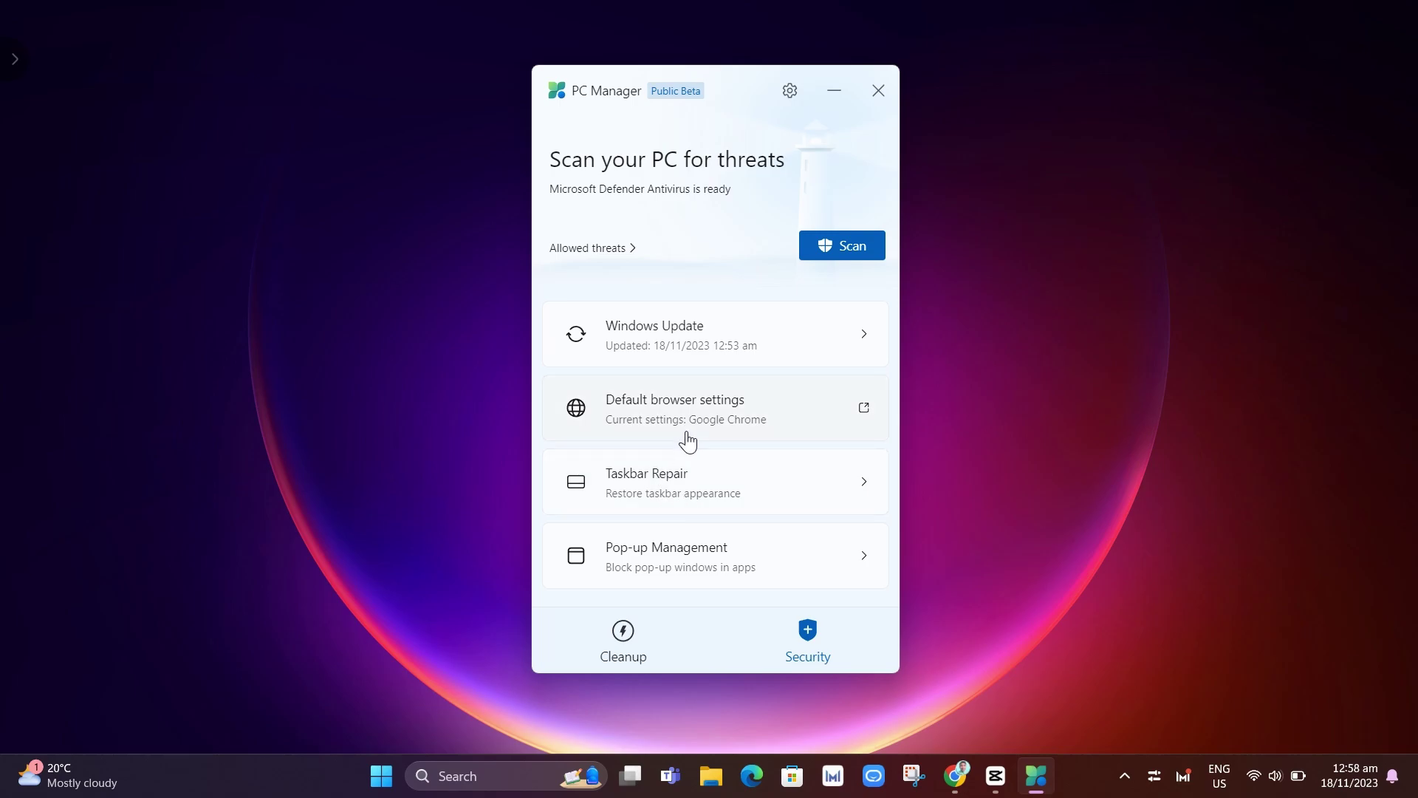
pyautogui.click(723, 433)
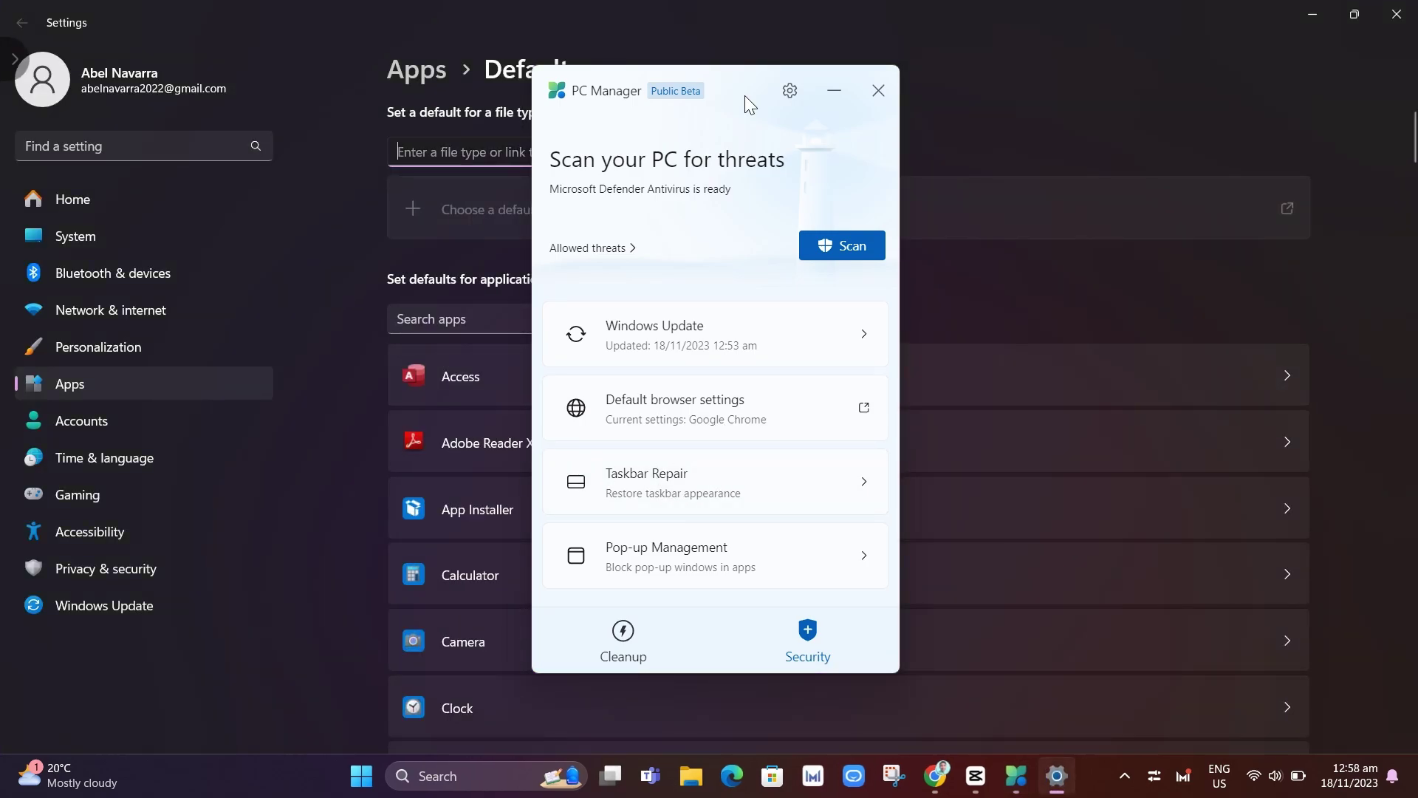
pyautogui.moveTo(727, 98); pyautogui.dragTo(1032, 157)
pyautogui.scroll(-5, 584, 557)
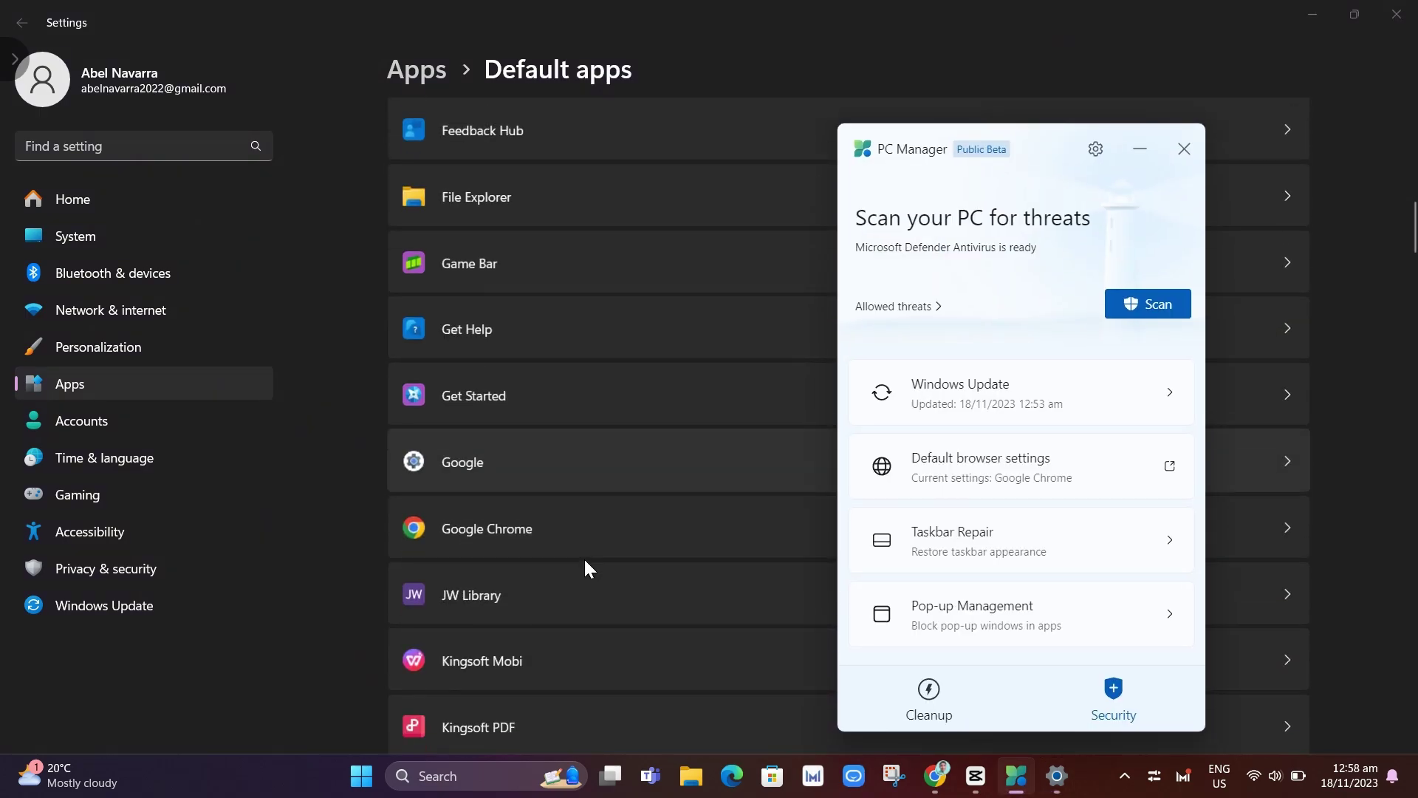
pyautogui.scroll(1, 584, 556)
pyautogui.click(1395, 14)
pyautogui.moveTo(1053, 152); pyautogui.dragTo(757, 96)
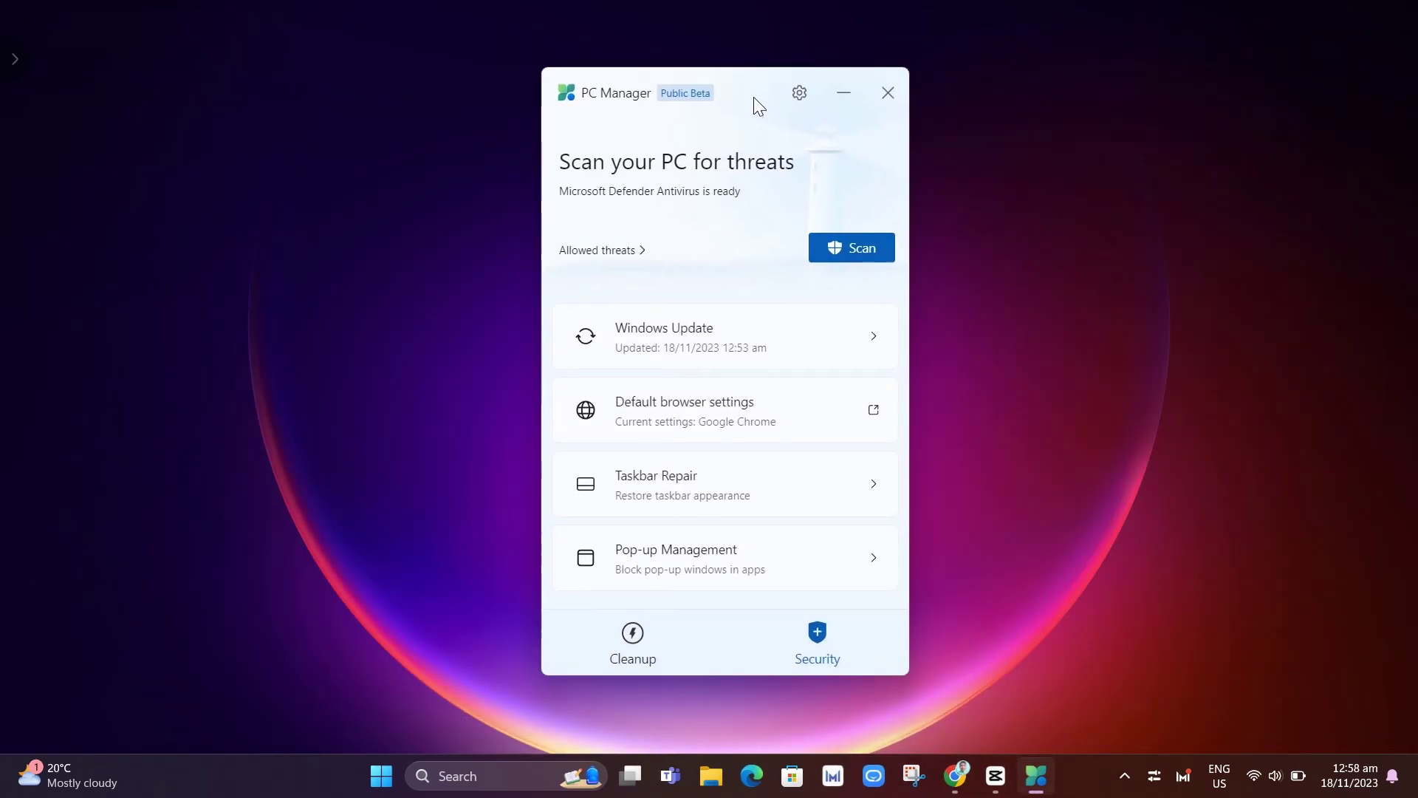
# Check Taskbar Repair, then enable pop-up block in Pop-up Management.
pyautogui.click(742, 499)
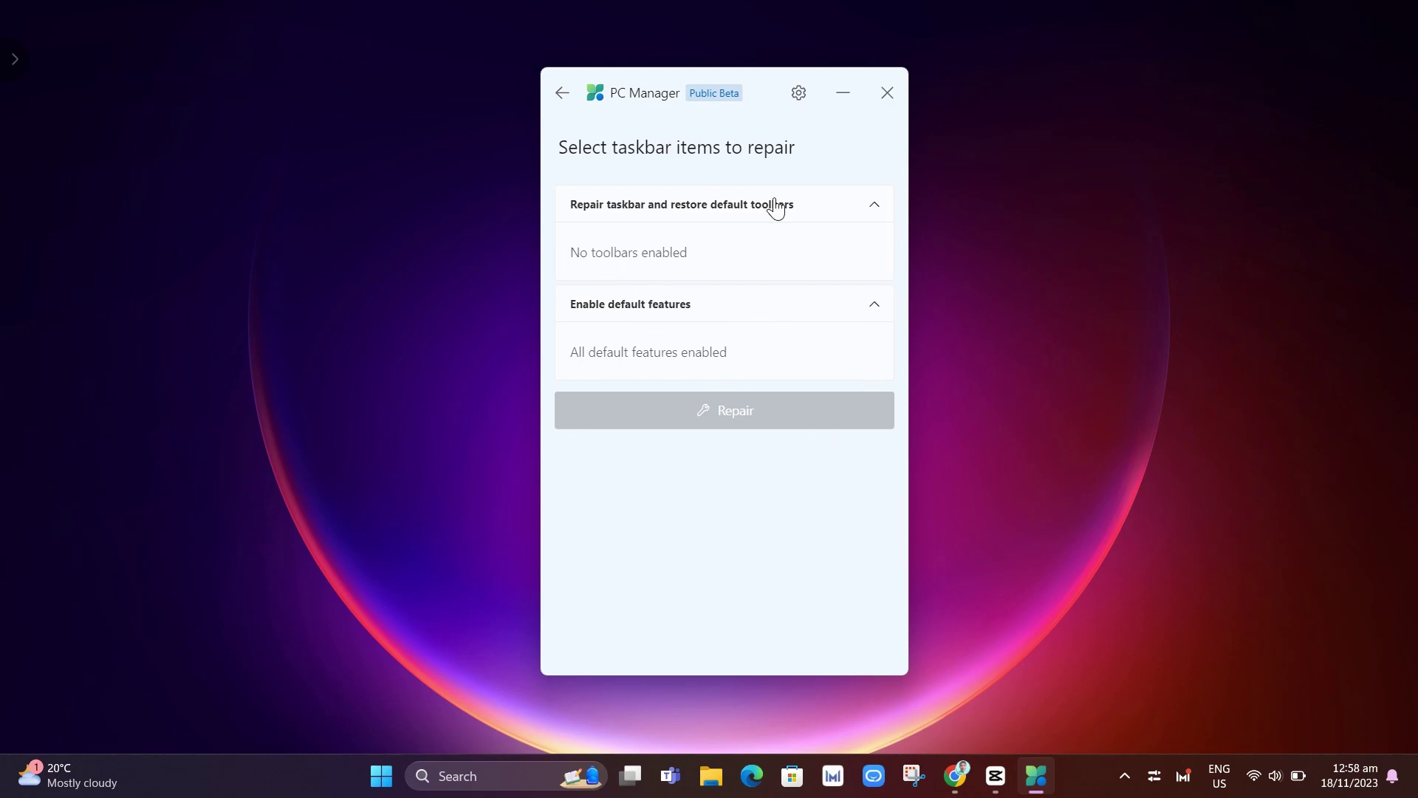
pyautogui.click(567, 105)
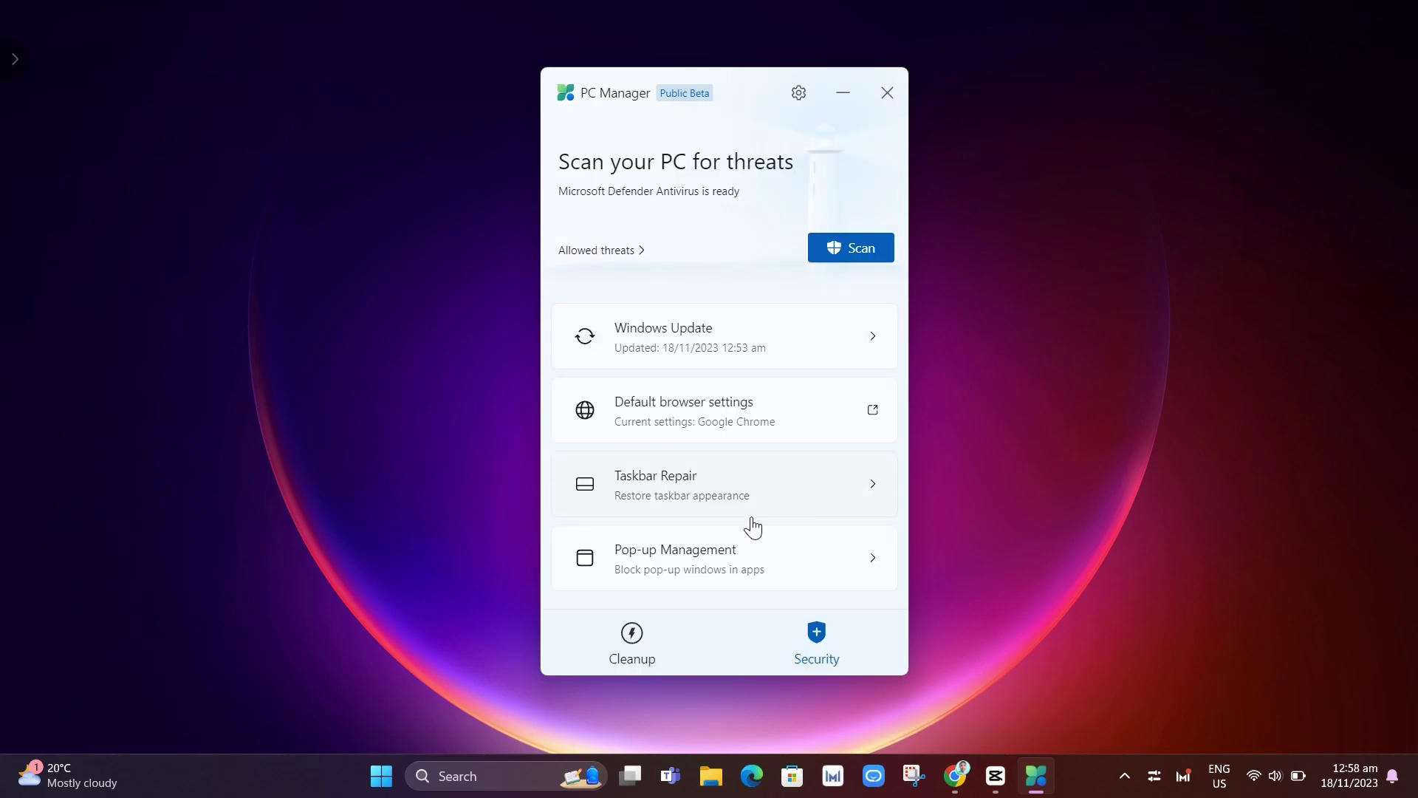
pyautogui.click(775, 572)
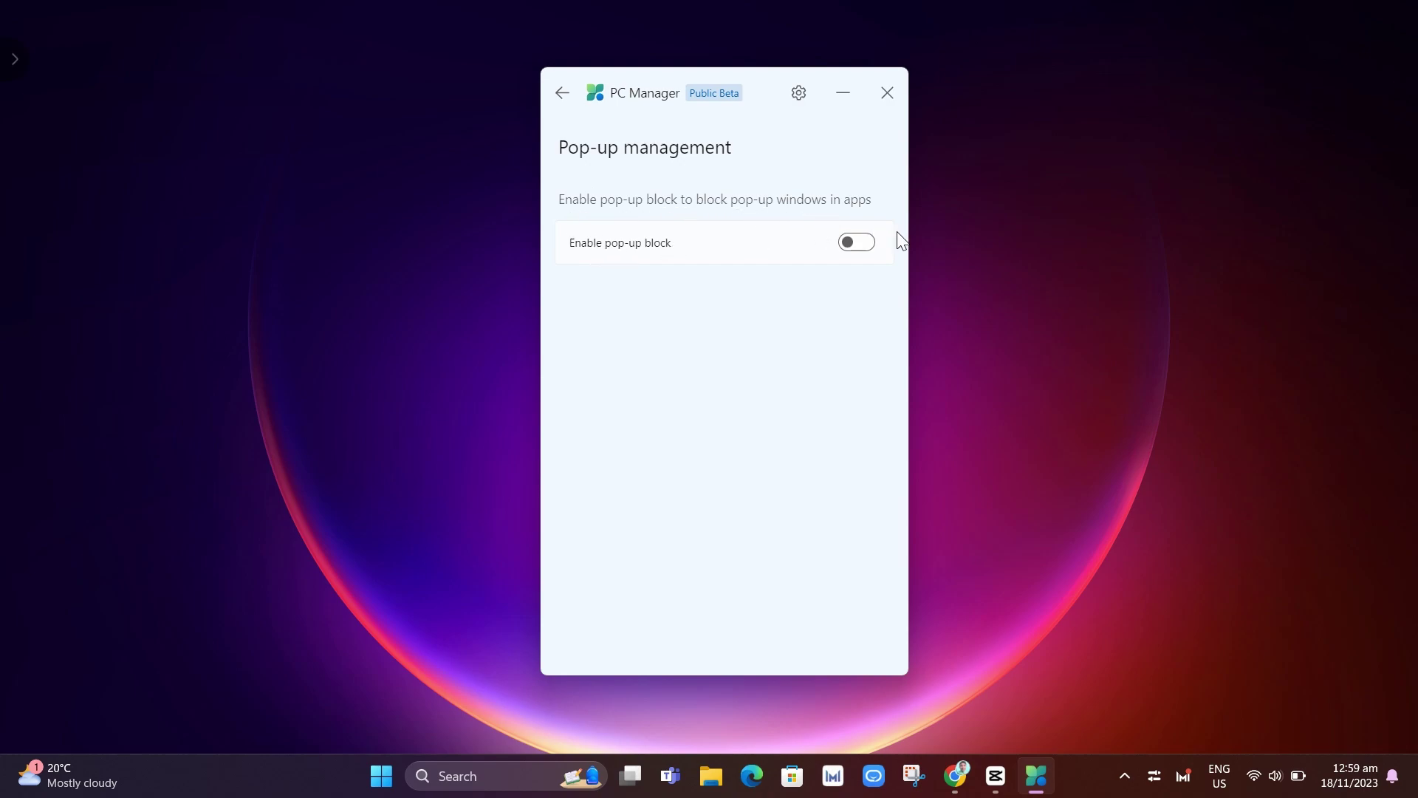
pyautogui.click(864, 246)
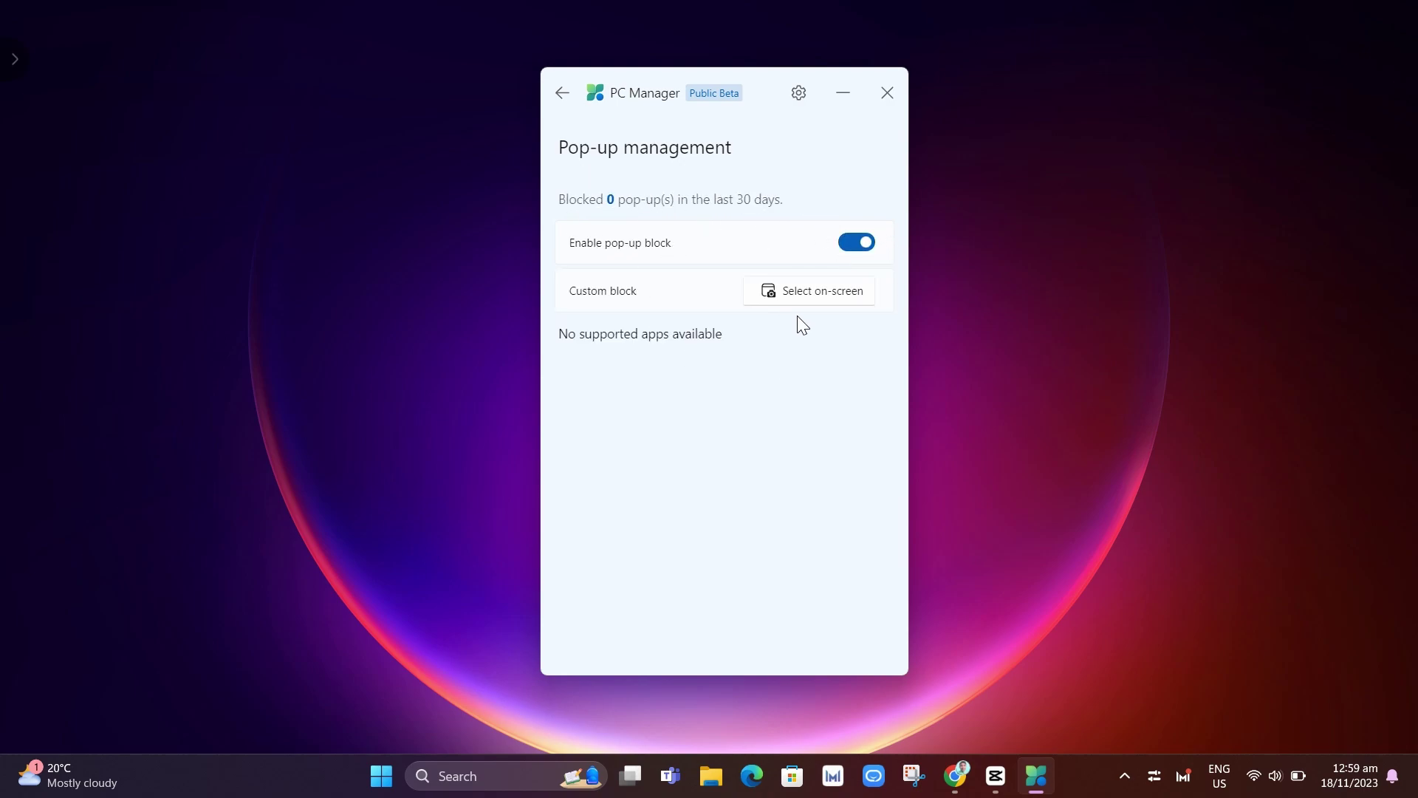
# Turn on Smart boost in PC Manager's Settings and close the panel.
pyautogui.click(561, 93)
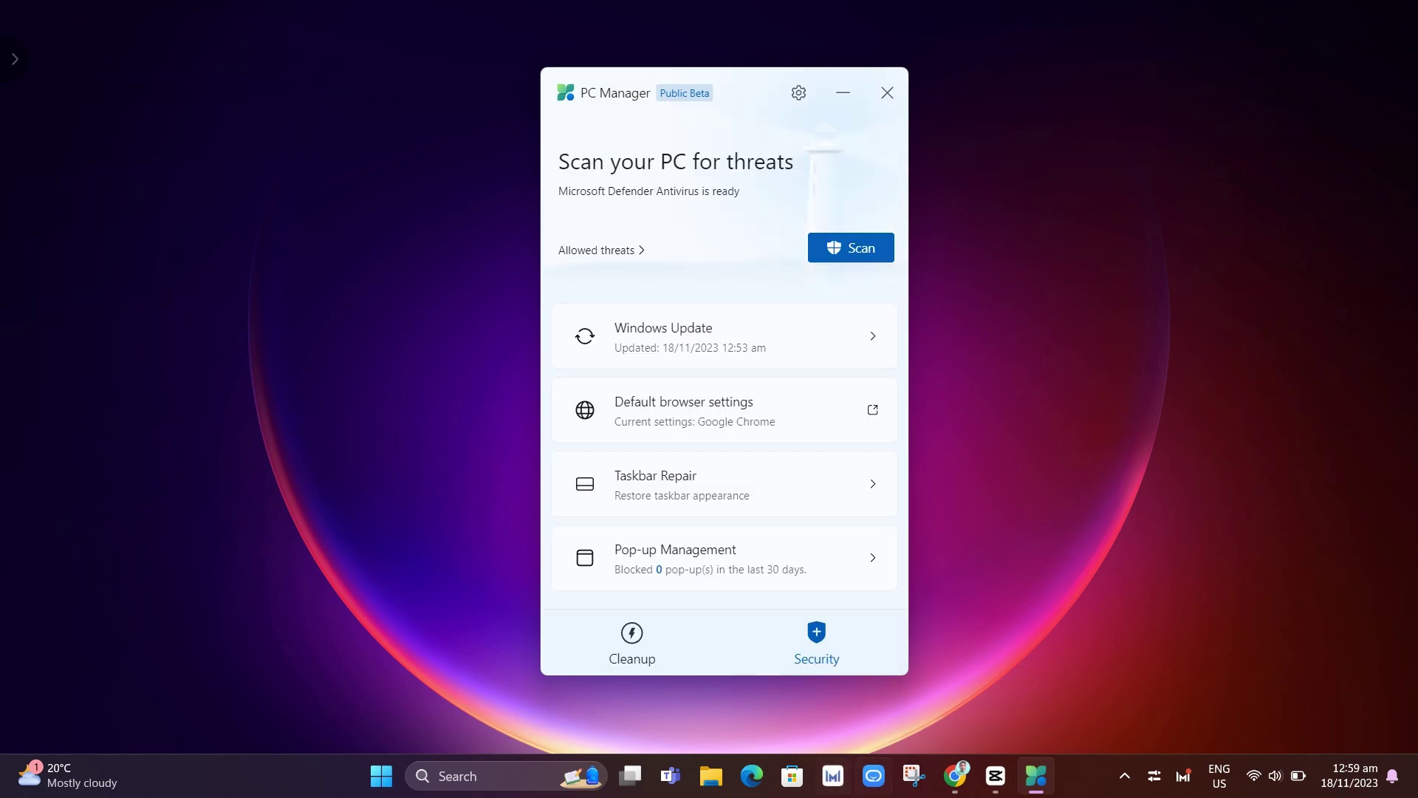
pyautogui.click(798, 95)
pyautogui.click(808, 131)
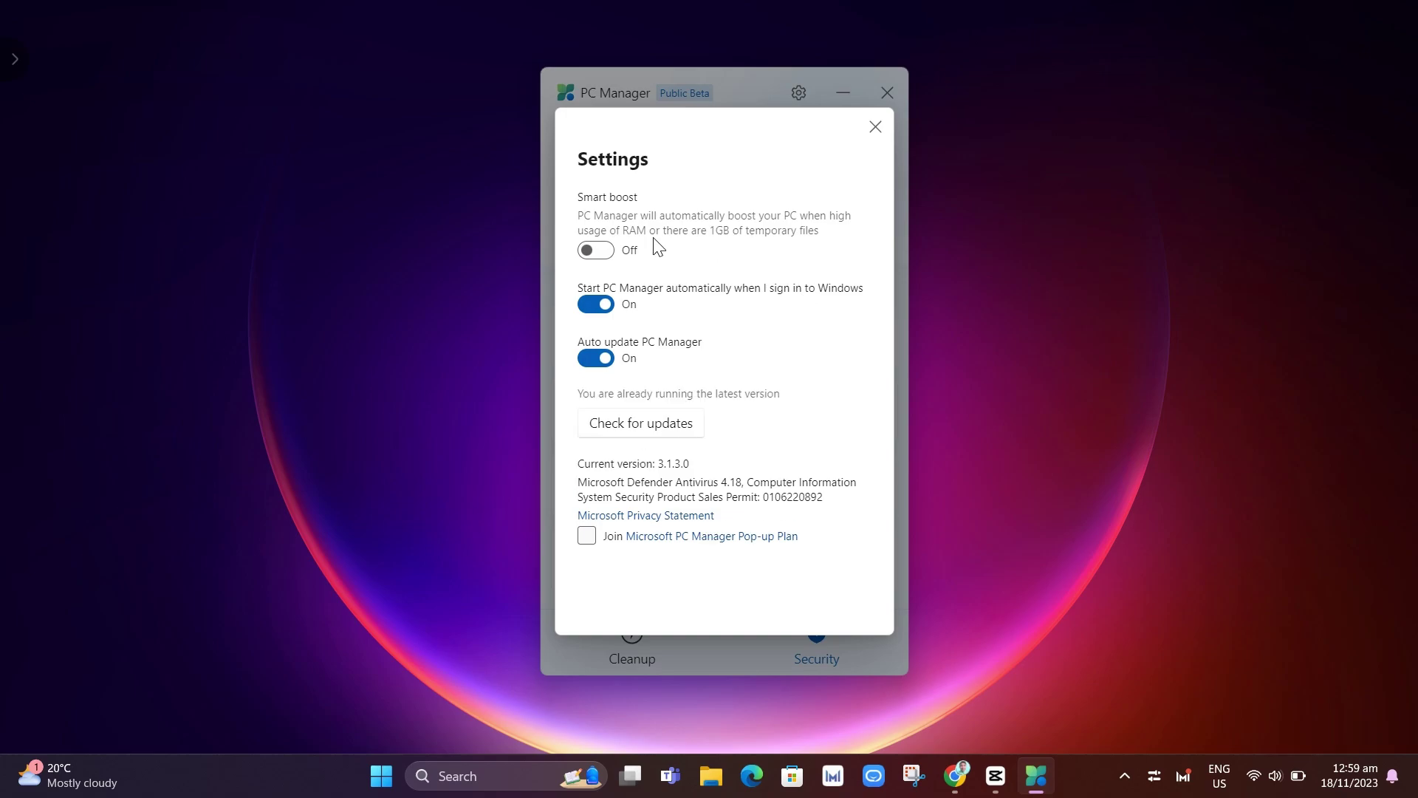
pyautogui.click(607, 254)
pyautogui.click(875, 128)
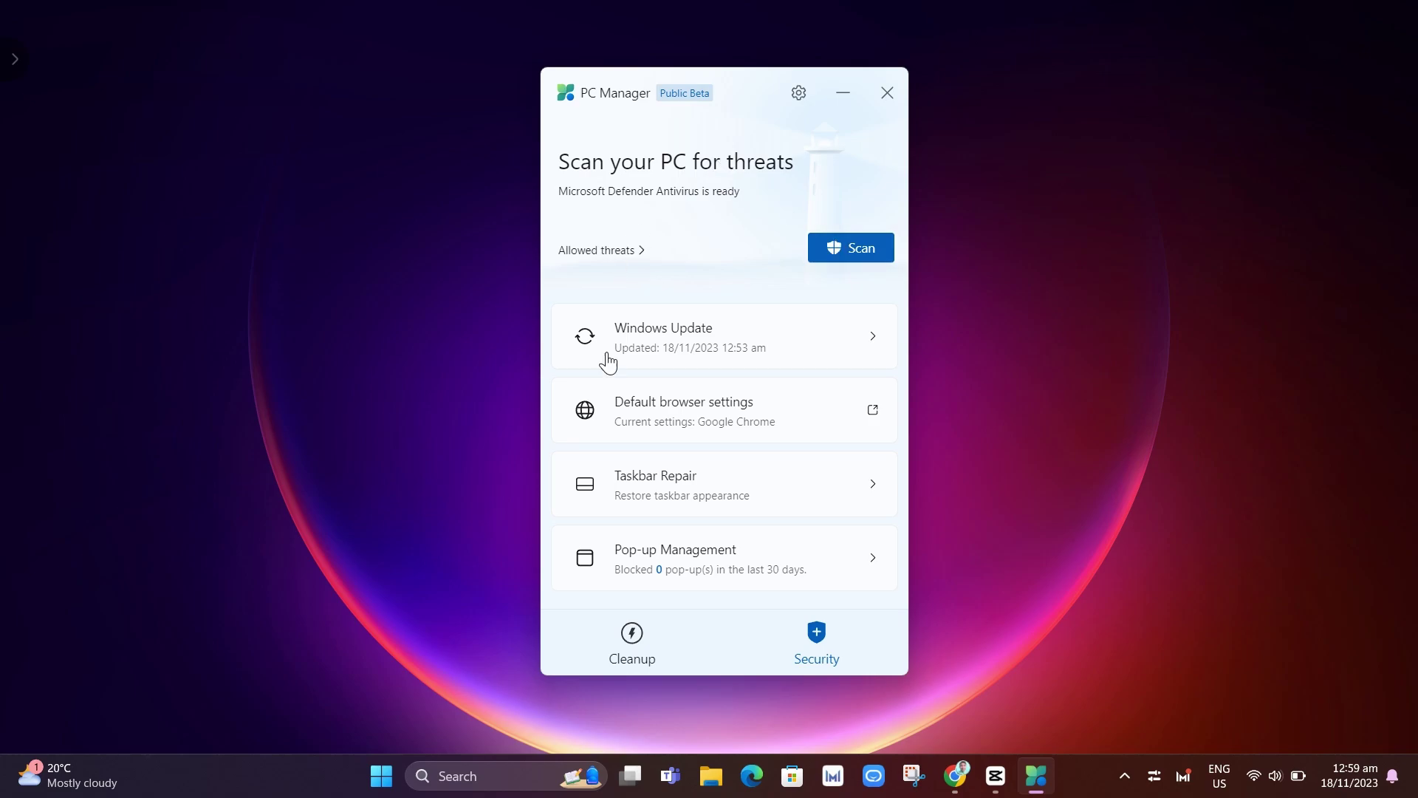
# Boost the PC from the Cleanup tab, clearing 3.5MB of temporary files.
pyautogui.click(593, 667)
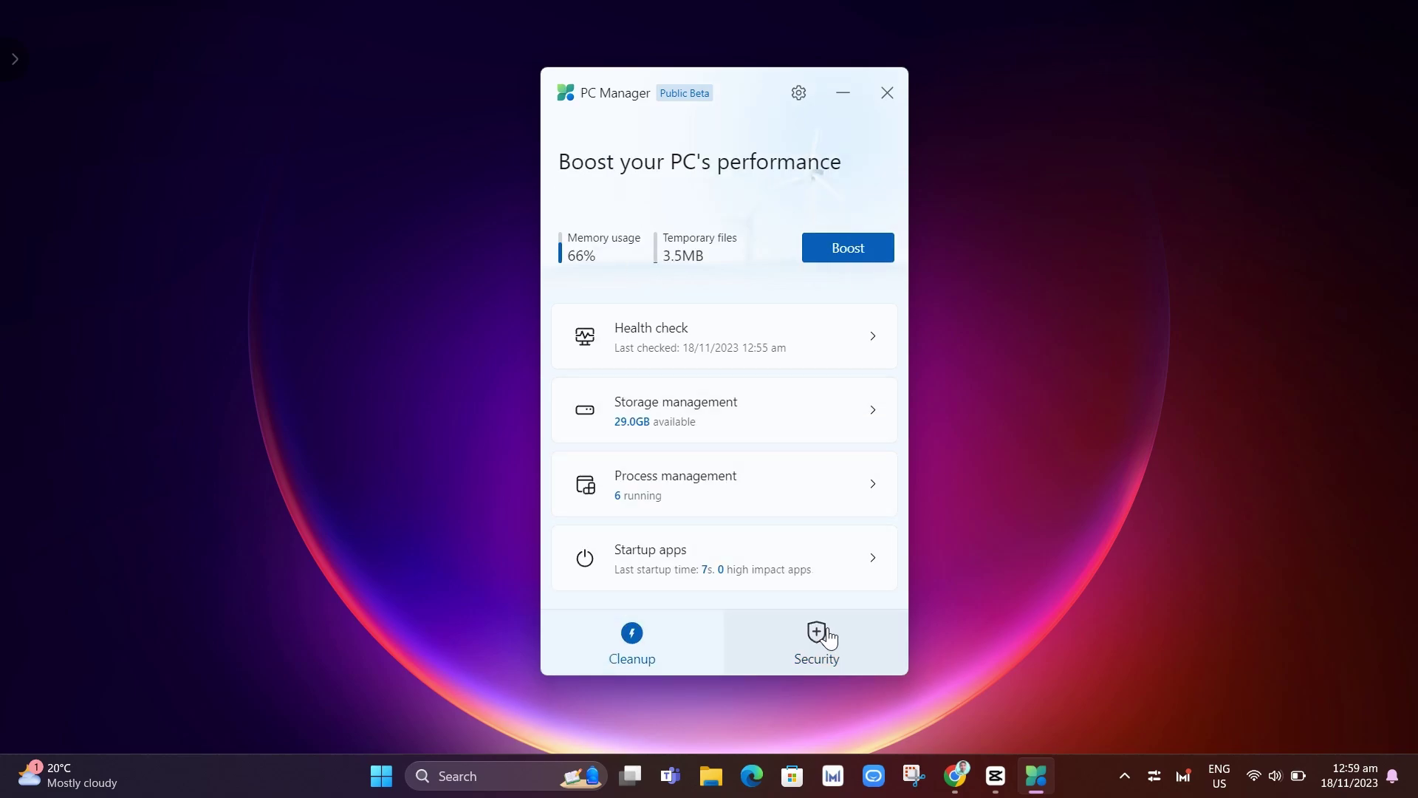
pyautogui.click(832, 658)
pyautogui.click(720, 671)
pyautogui.click(847, 250)
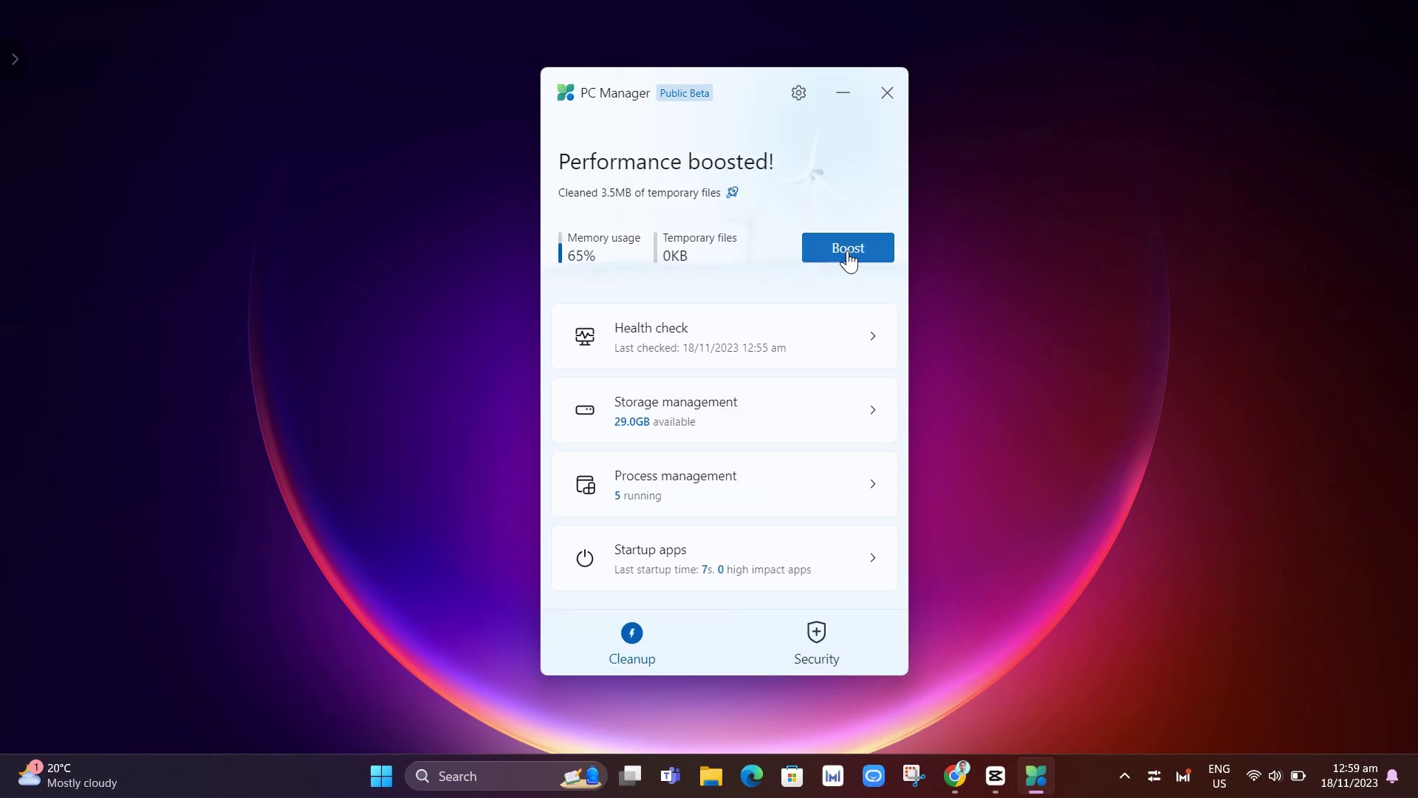
pyautogui.moveTo(750, 95); pyautogui.dragTo(779, 111)
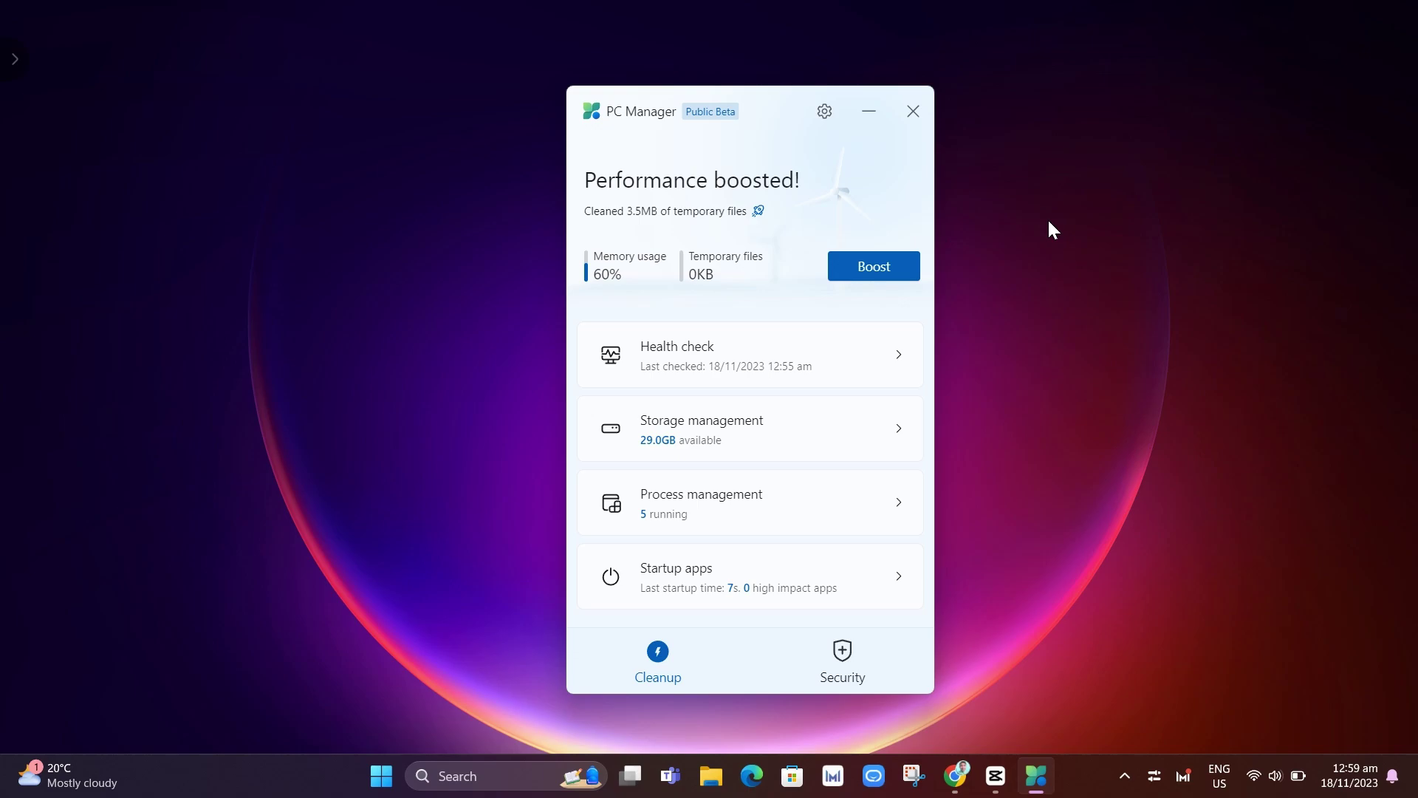